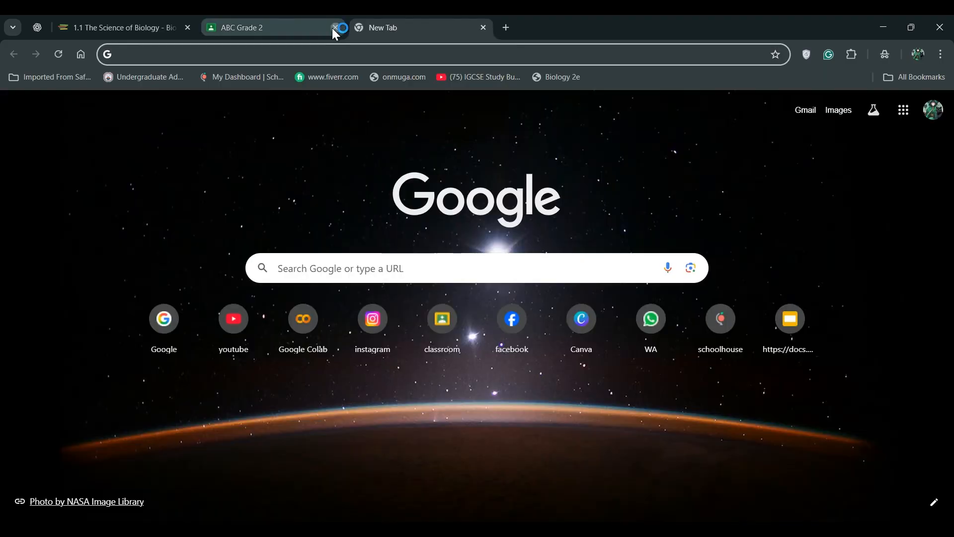
- Close the ABC Grade 2 page and open Google Classroom from the Google apps
click(336, 27)
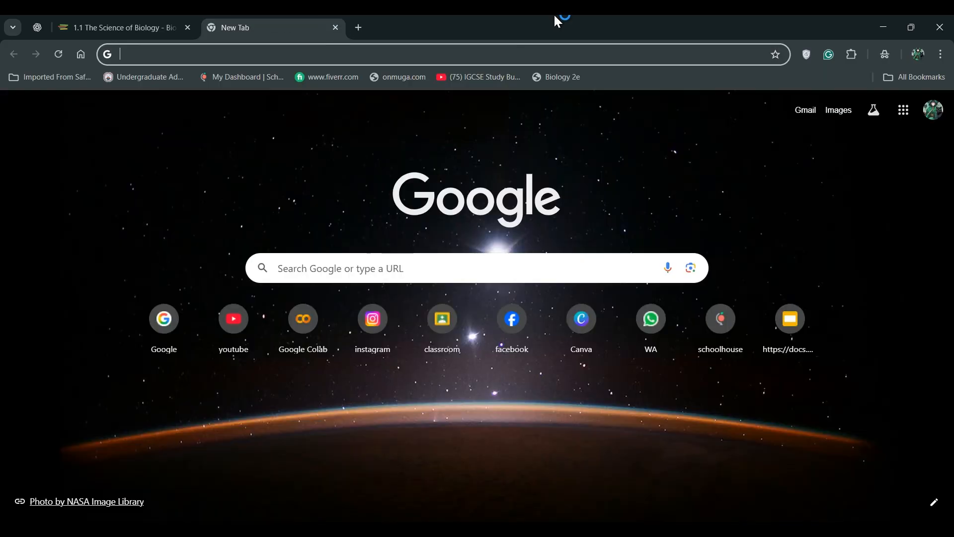
click(904, 110)
scroll(879, 239, down, 6)
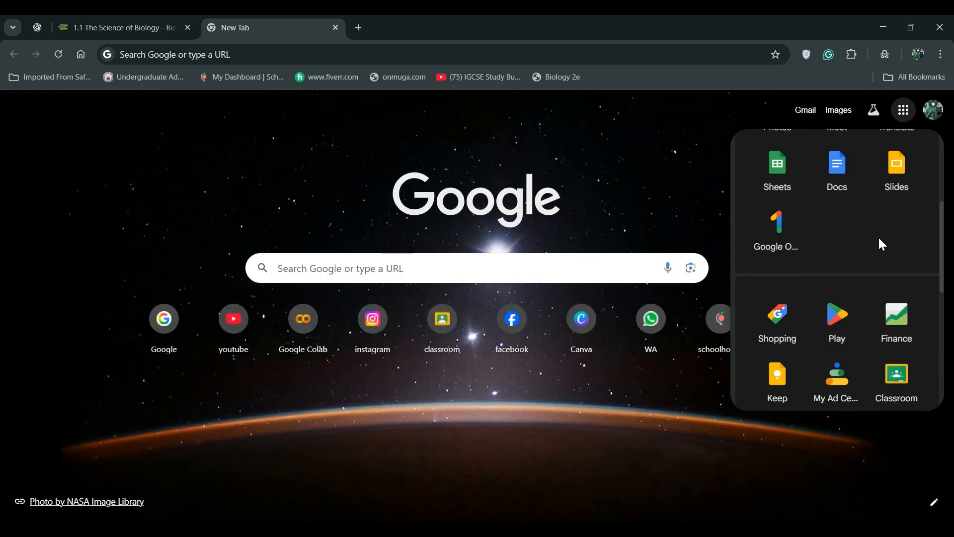
click(910, 332)
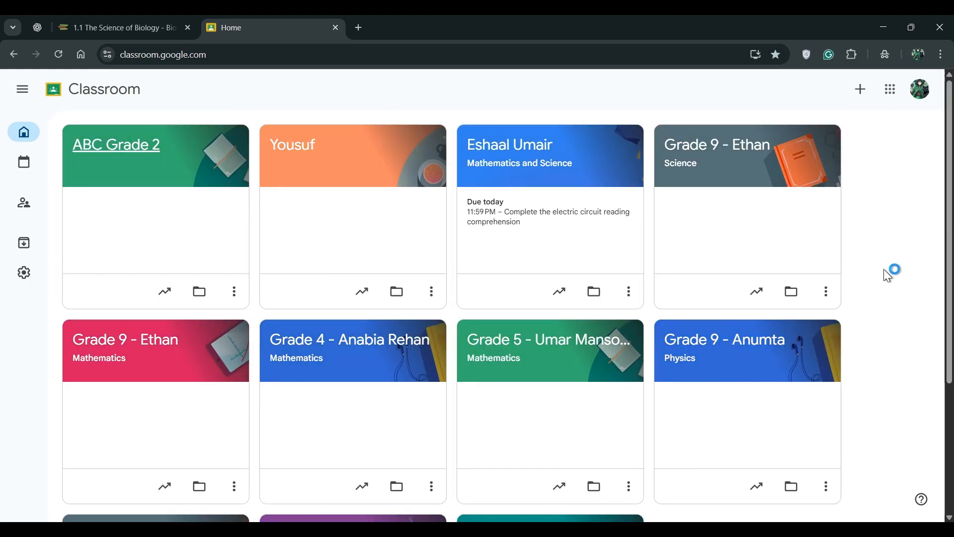
click(867, 96)
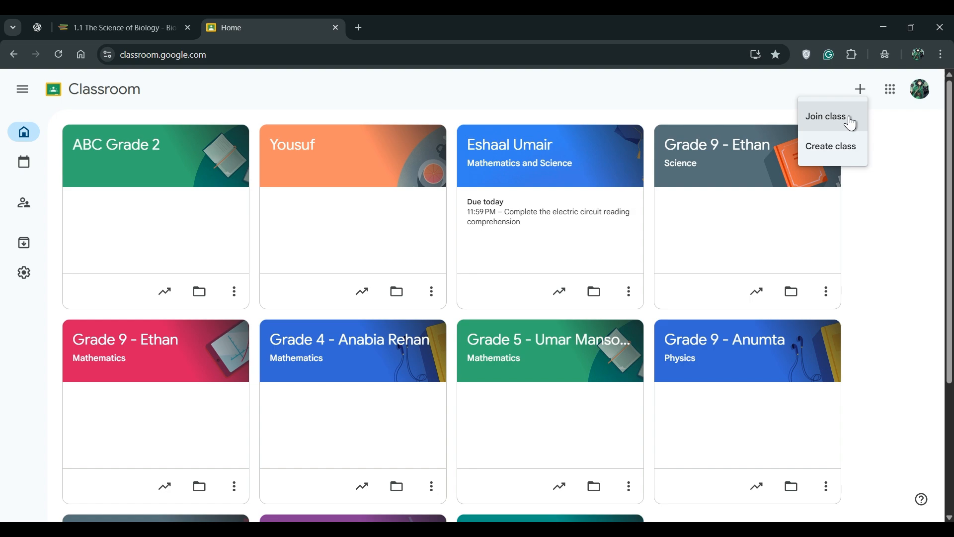
click(836, 157)
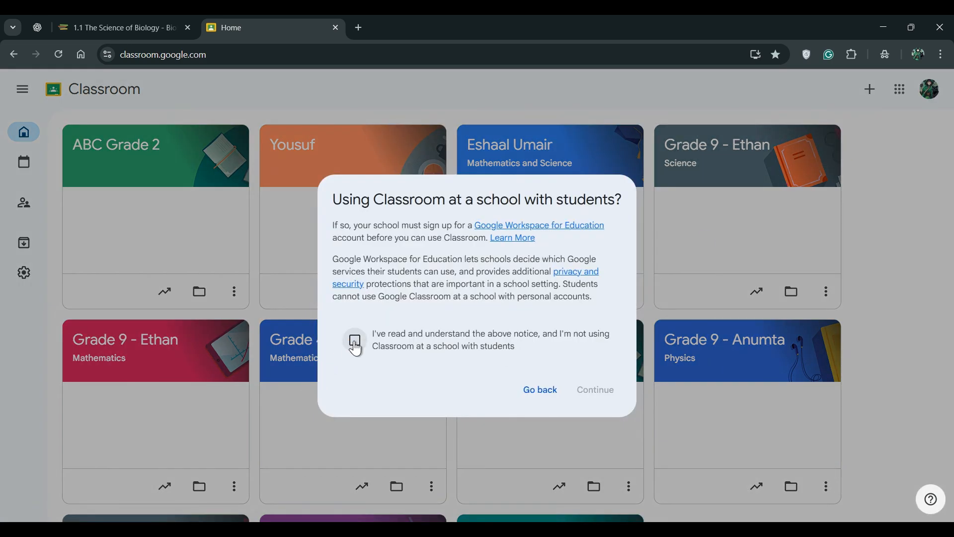
click(355, 341)
click(597, 393)
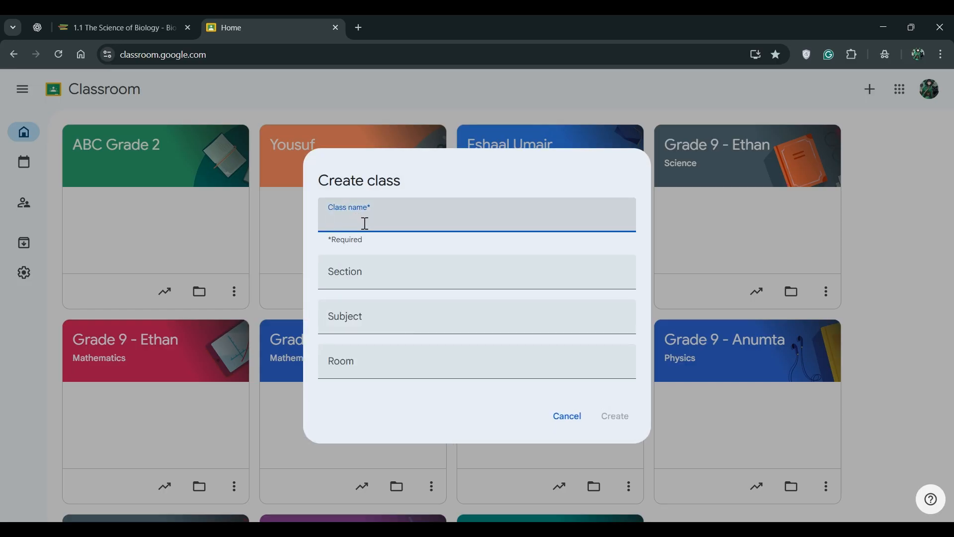
click(462, 266)
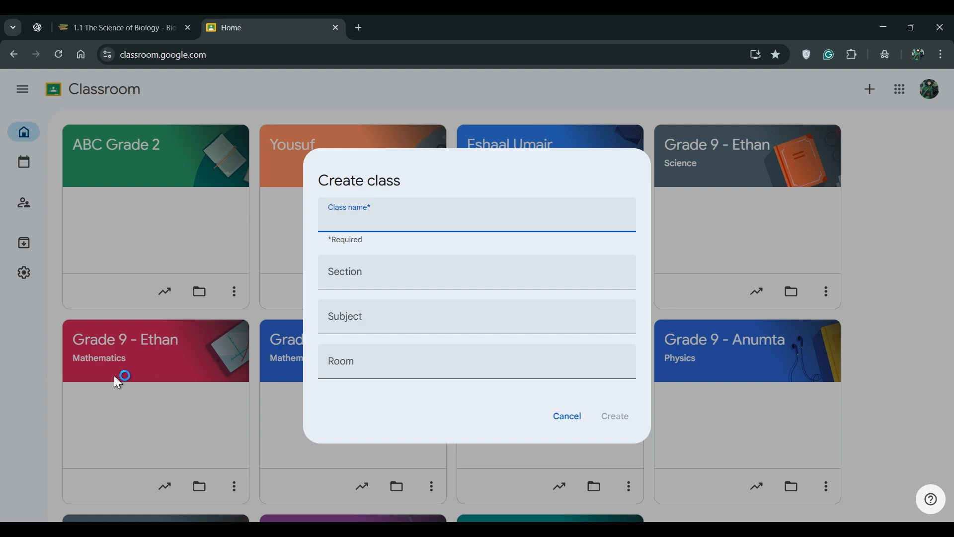
click(370, 309)
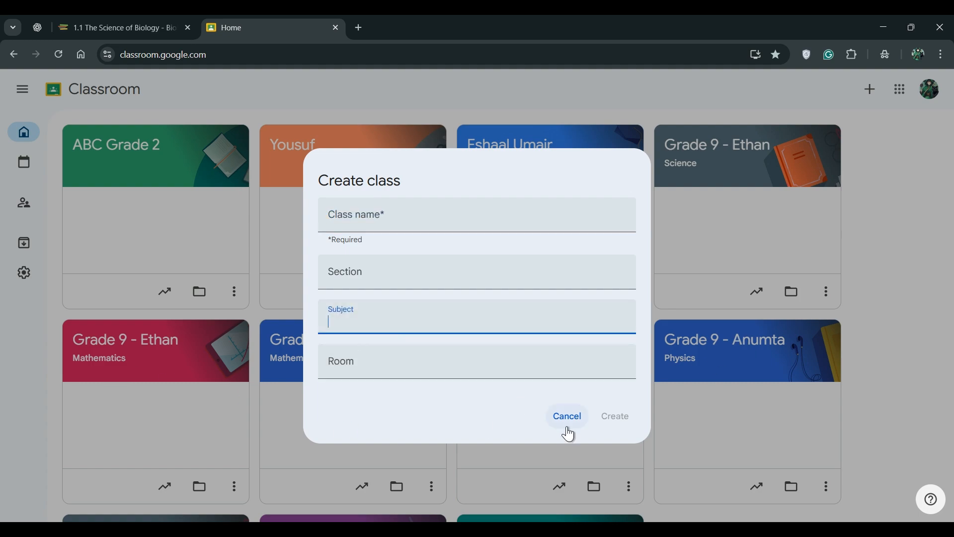
click(411, 218)
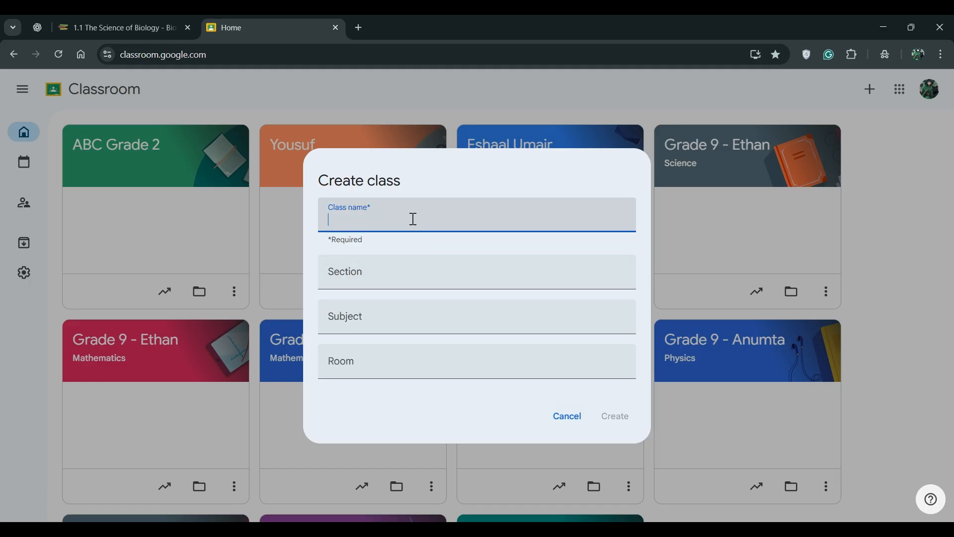
text(ABC)
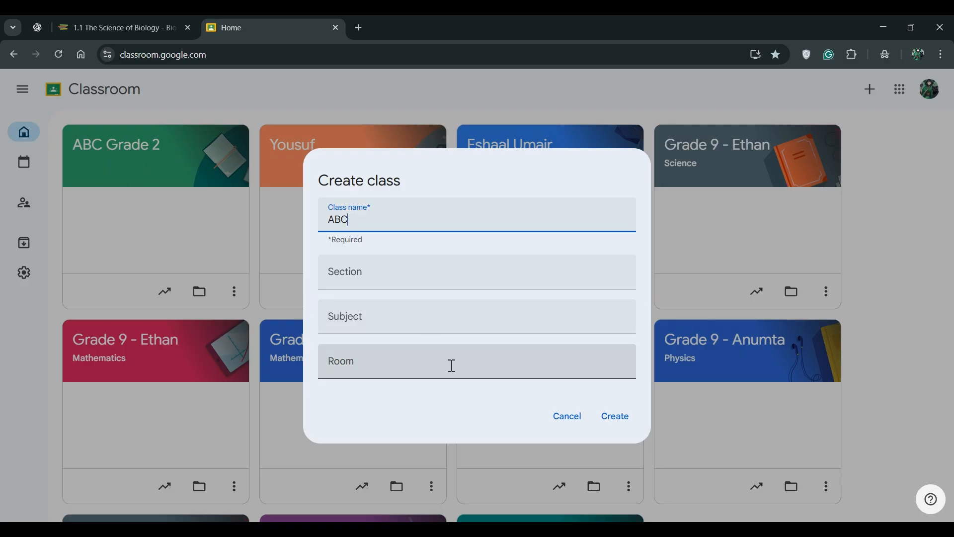
click(565, 422)
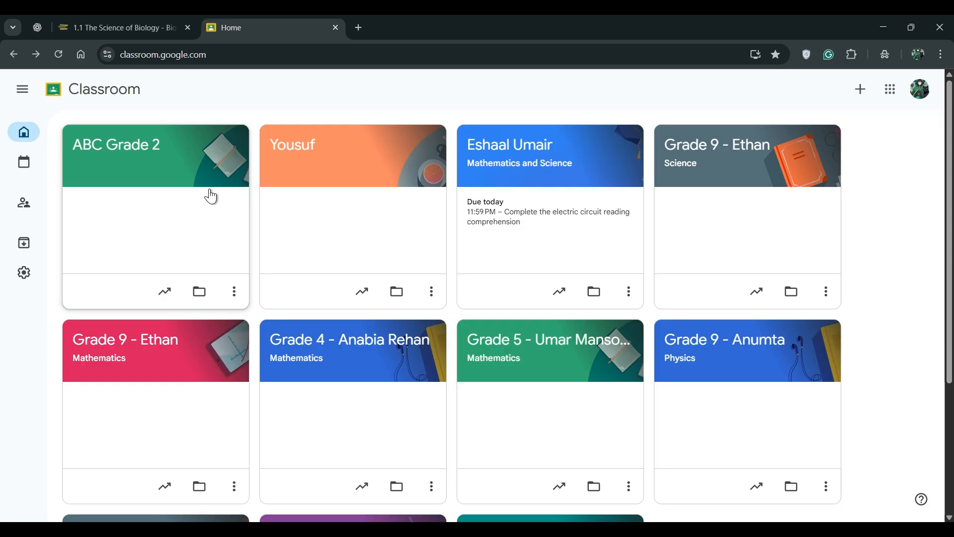
- View the form for joining a class with a class code, without joining one
click(864, 93)
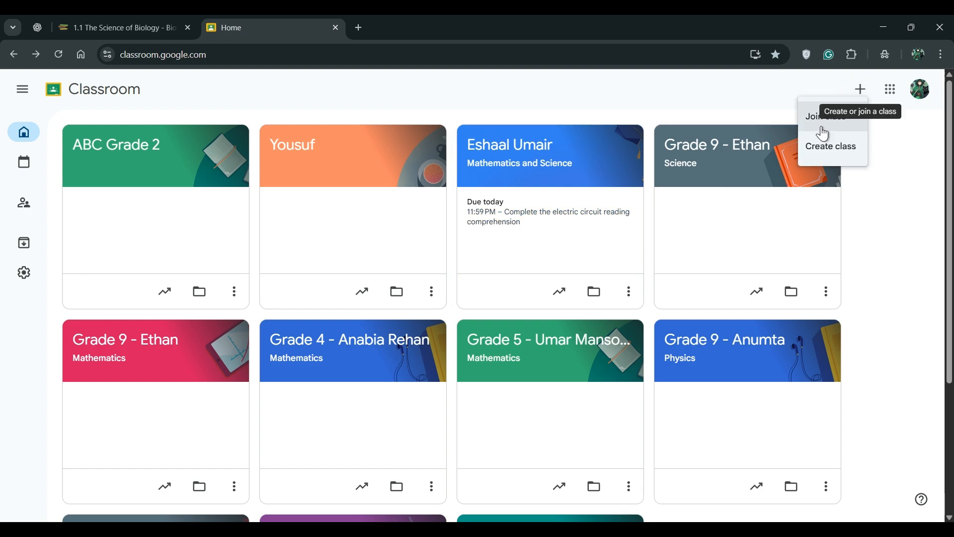
click(823, 116)
click(864, 93)
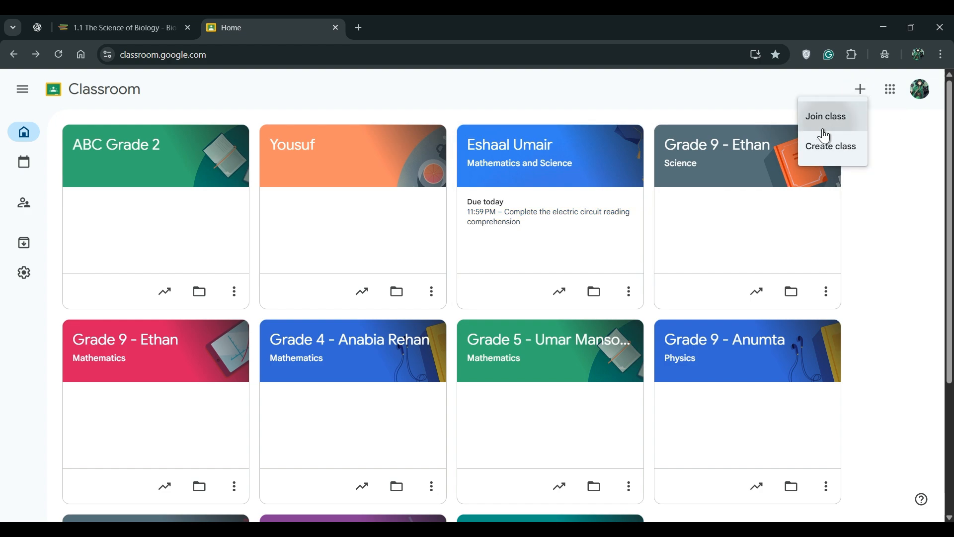
click(824, 117)
scroll(444, 311, down, 1)
click(389, 306)
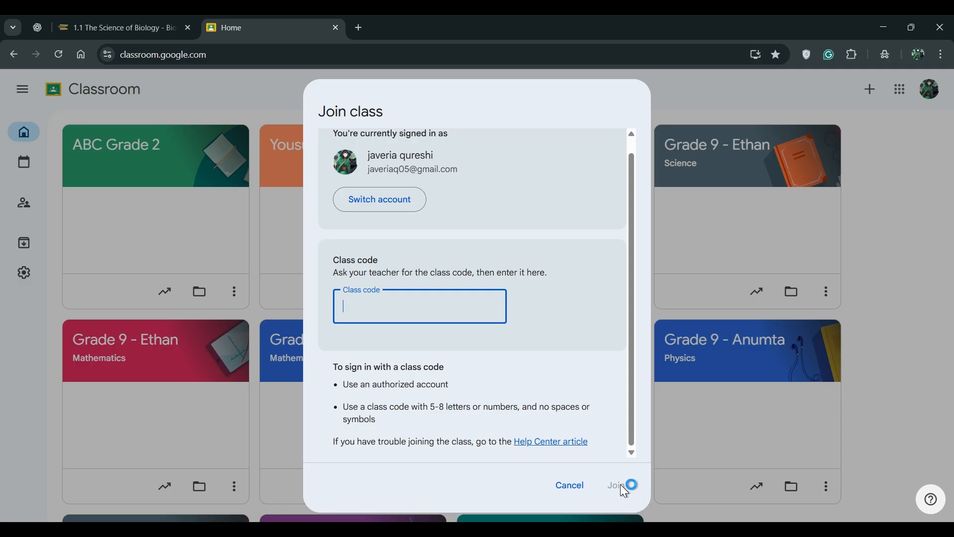
click(895, 290)
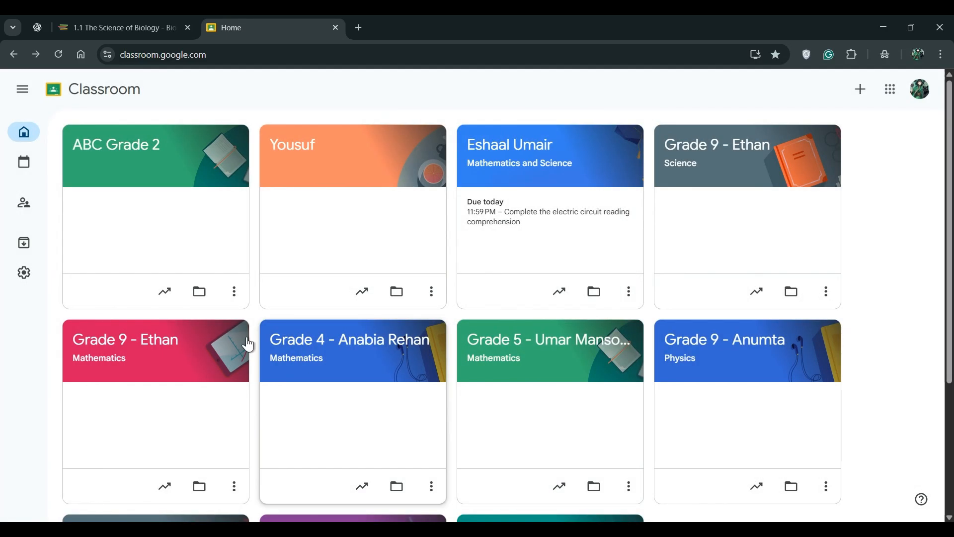
- Open the ABC Grade 2 class and look at the sharing and reset options for its class code
click(108, 148)
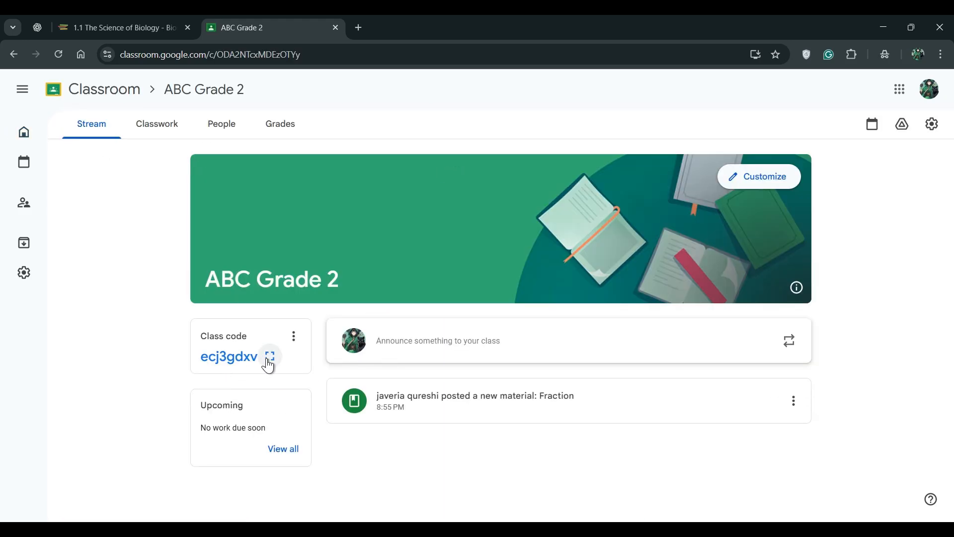
click(294, 343)
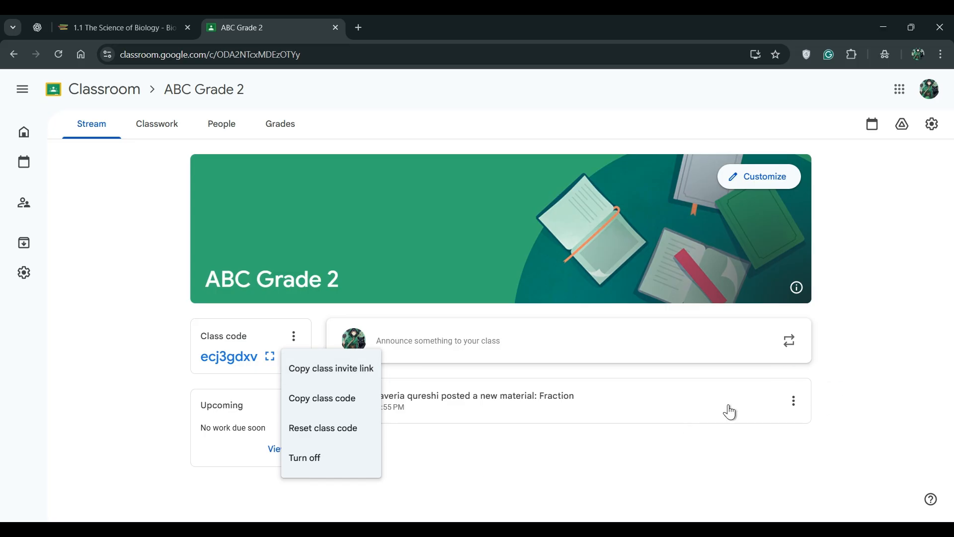
click(862, 326)
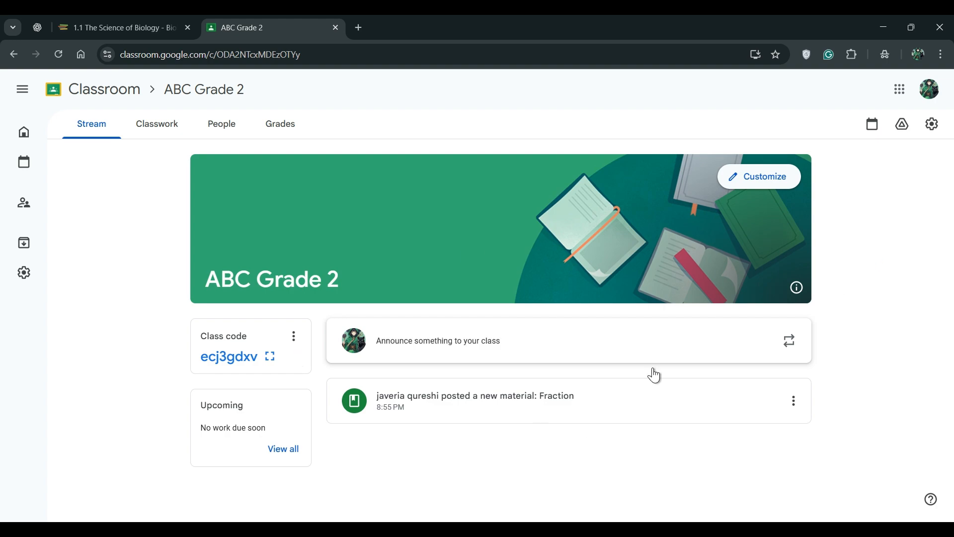
- Add a topic named Decimal to the classwork of ABC Grade 2
click(161, 125)
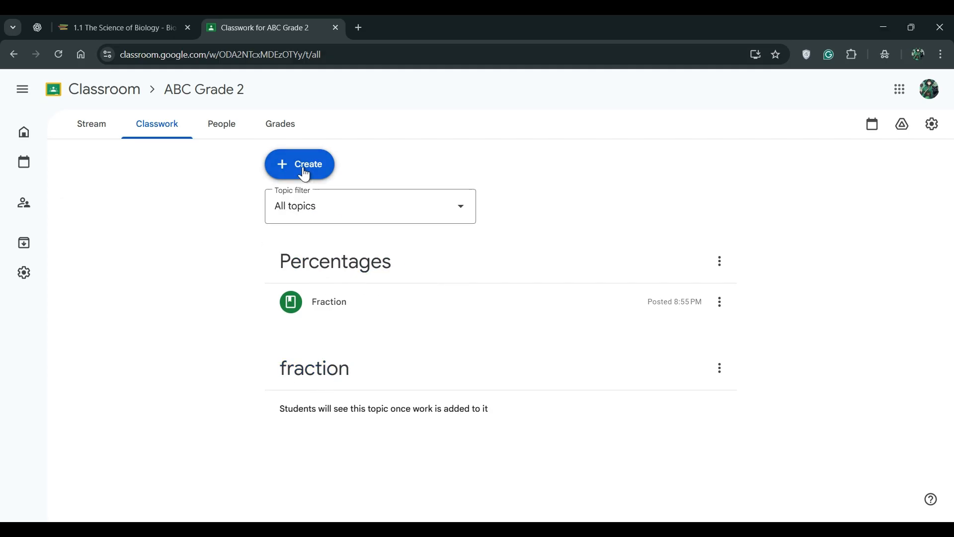
click(302, 169)
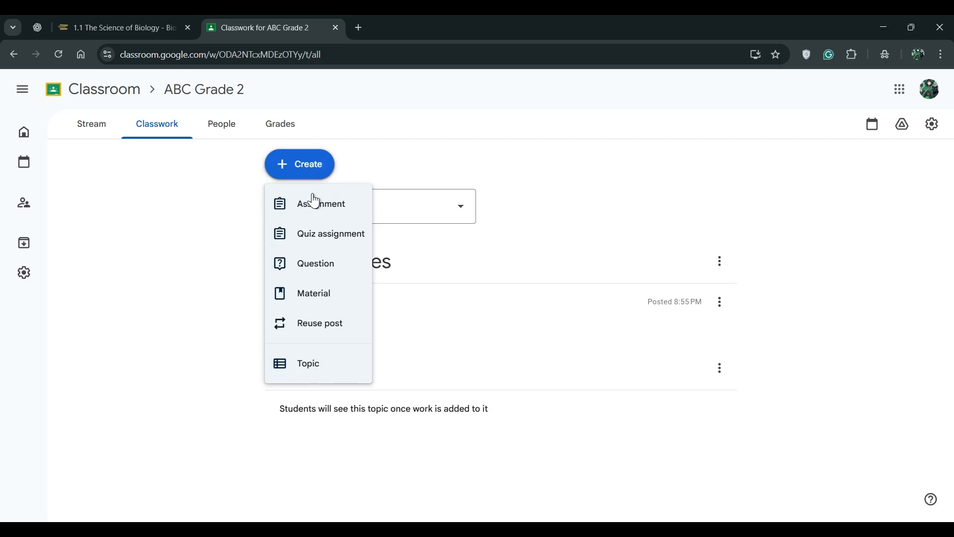
click(308, 372)
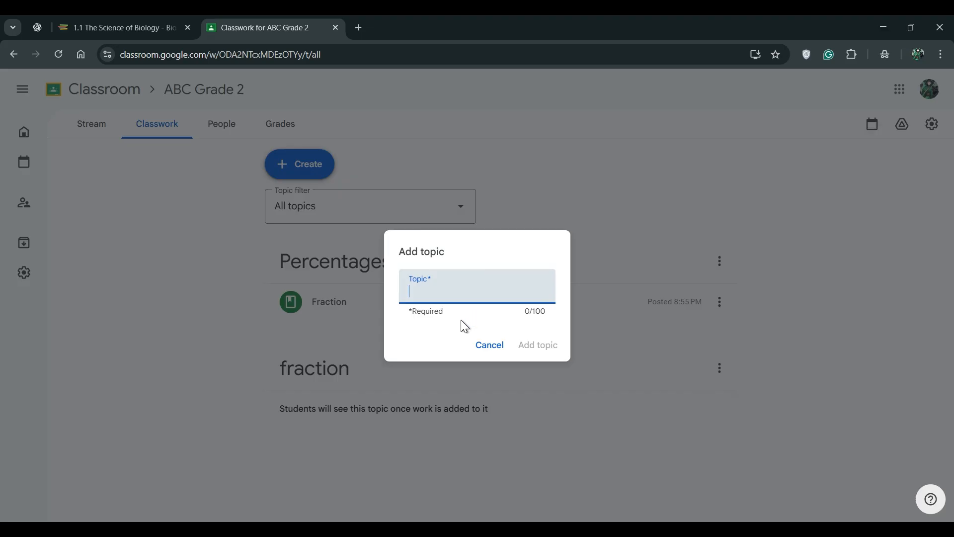
text(Decimal)
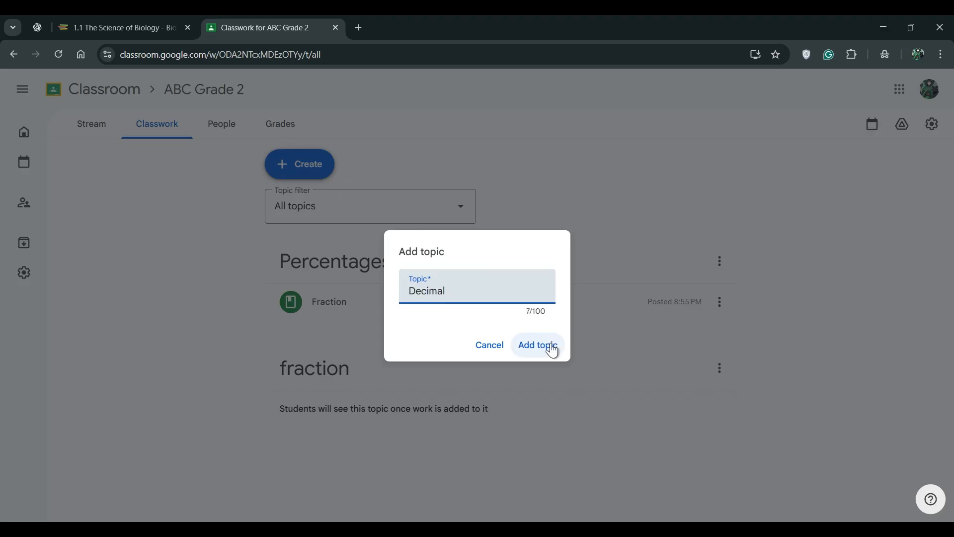
click(552, 345)
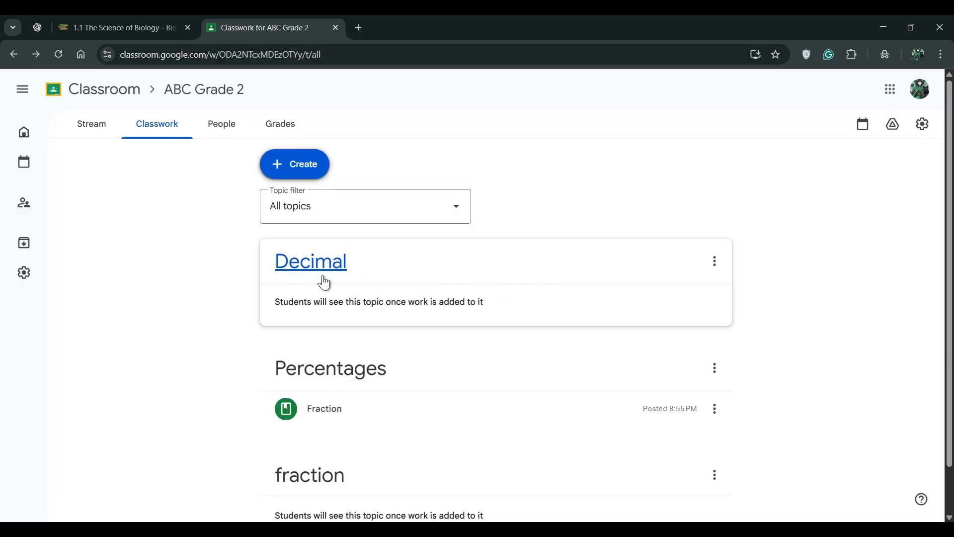
scroll(511, 279, down, 1)
scroll(358, 251, up, 1)
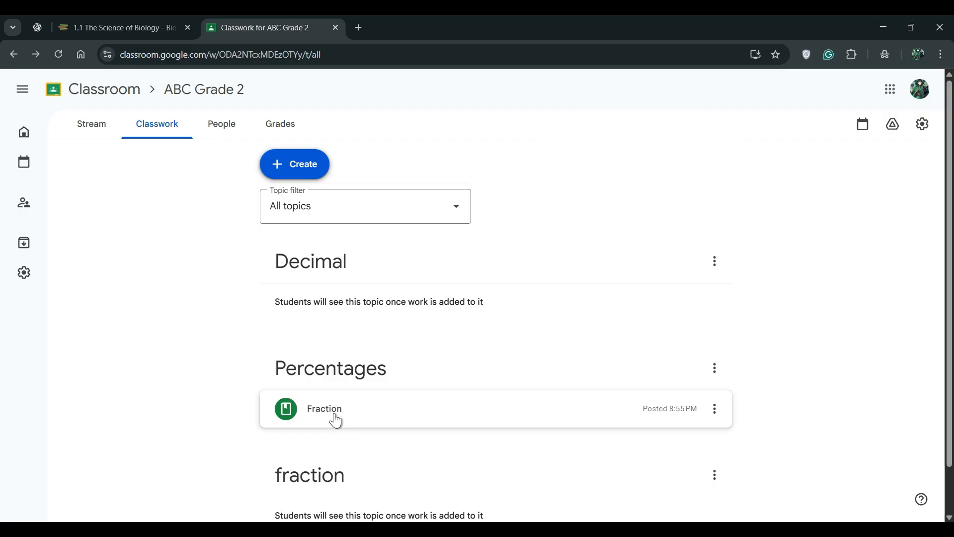
- Start a new classwork material titled Percentages, leaving its description empty
click(296, 170)
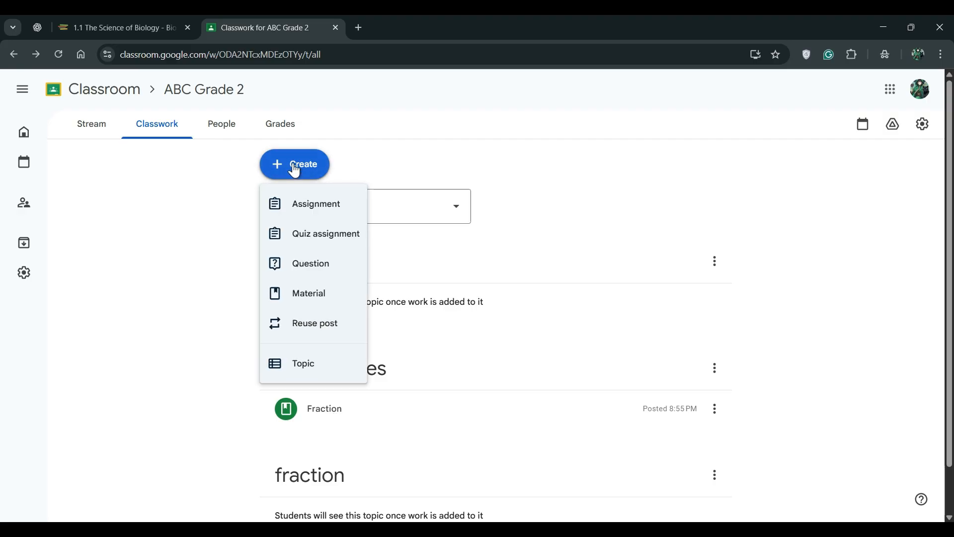
click(321, 296)
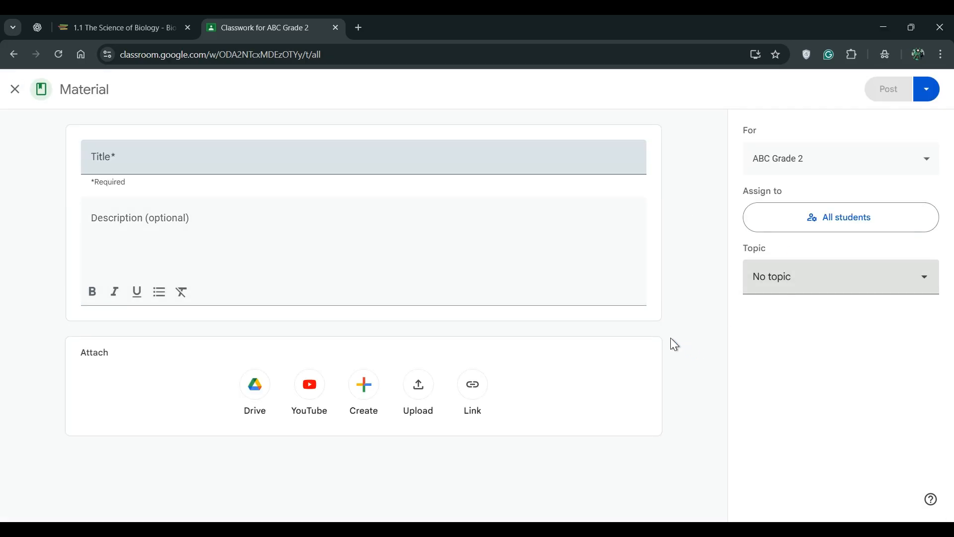
click(198, 159)
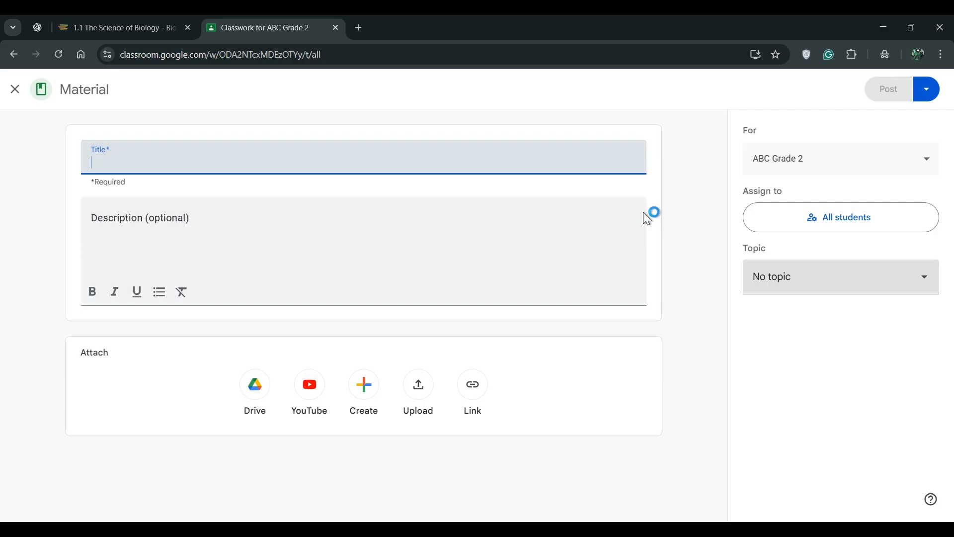
text(Percentages)
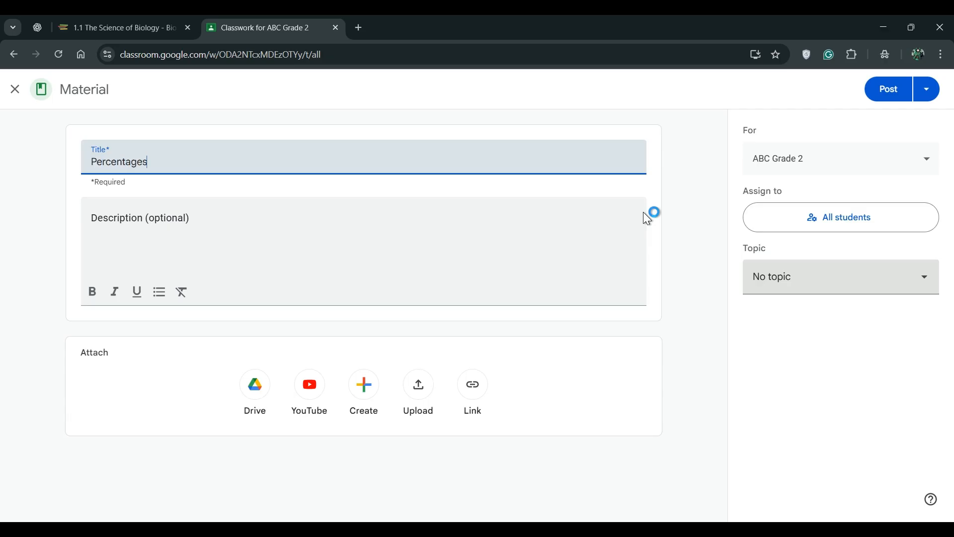
click(498, 224)
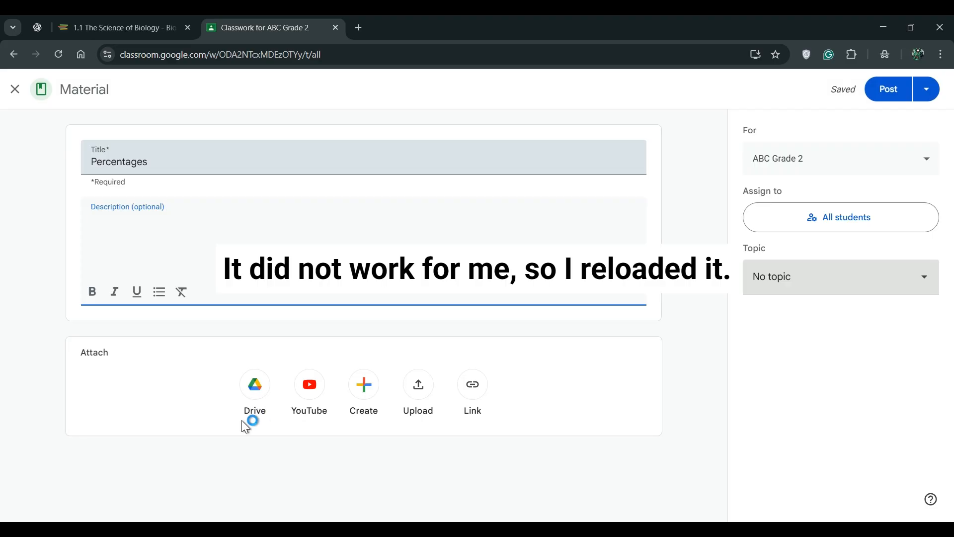
- Try to attach a Google Drive file to the Percentages material, then reload the page and reopen the draft for editing
click(254, 396)
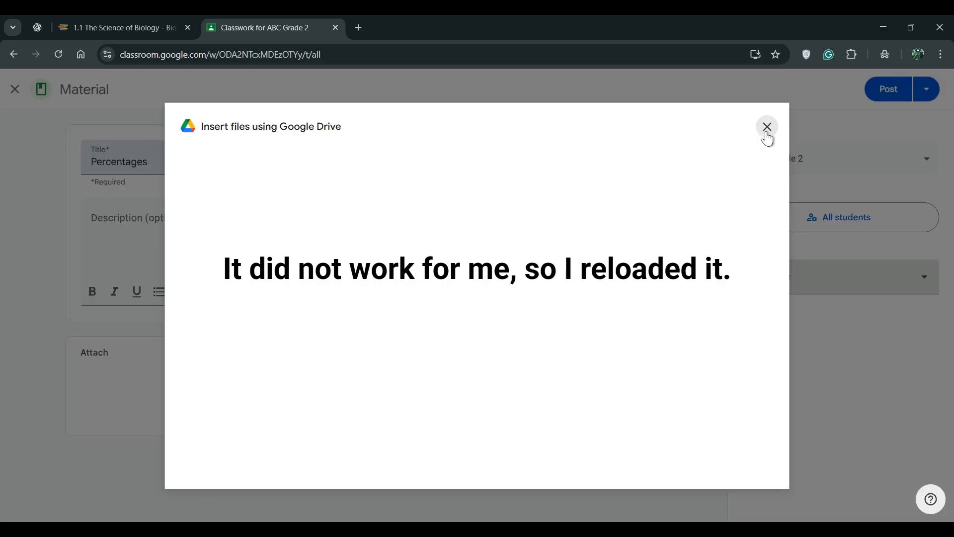
click(59, 54)
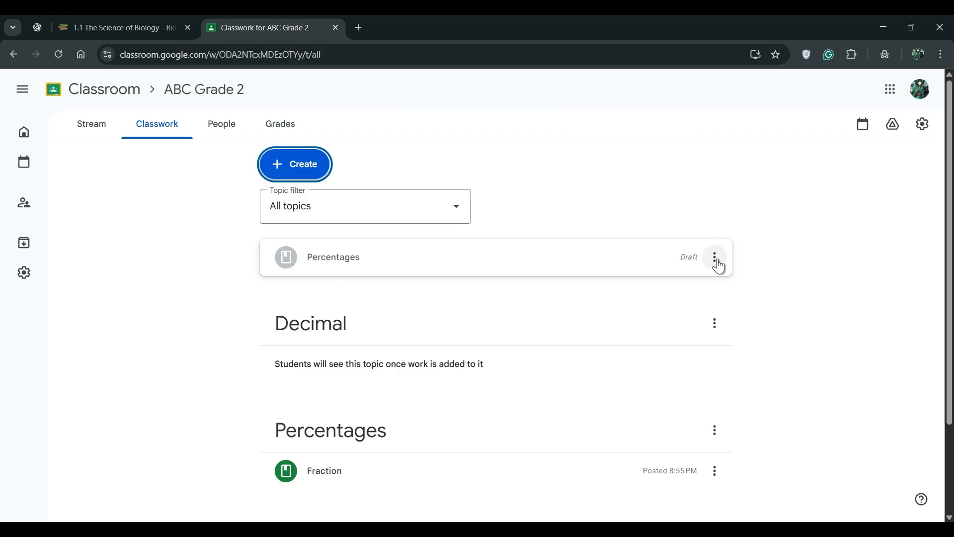
click(717, 258)
click(729, 294)
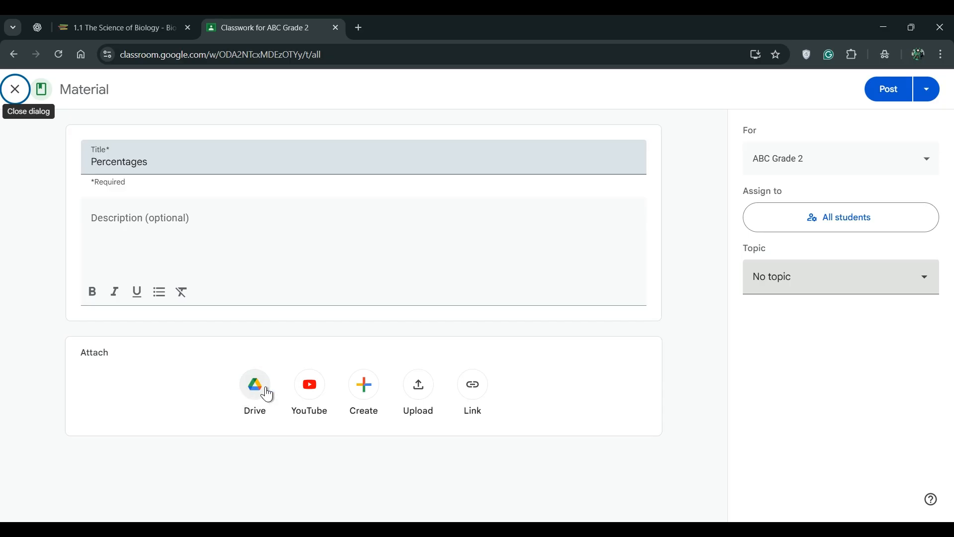
- Search YouTube for Percentage to find a video to attach to the Percentages material
click(311, 390)
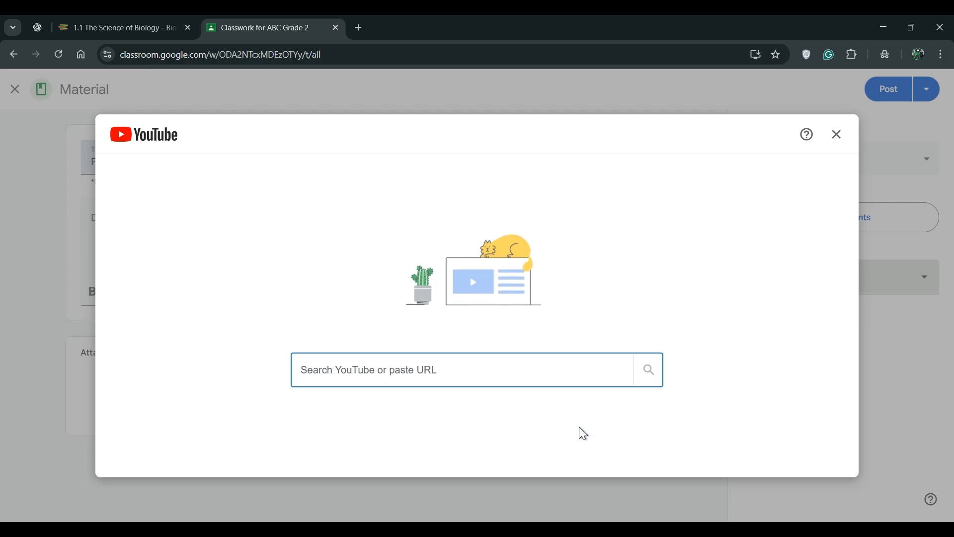
text(Oercentage)
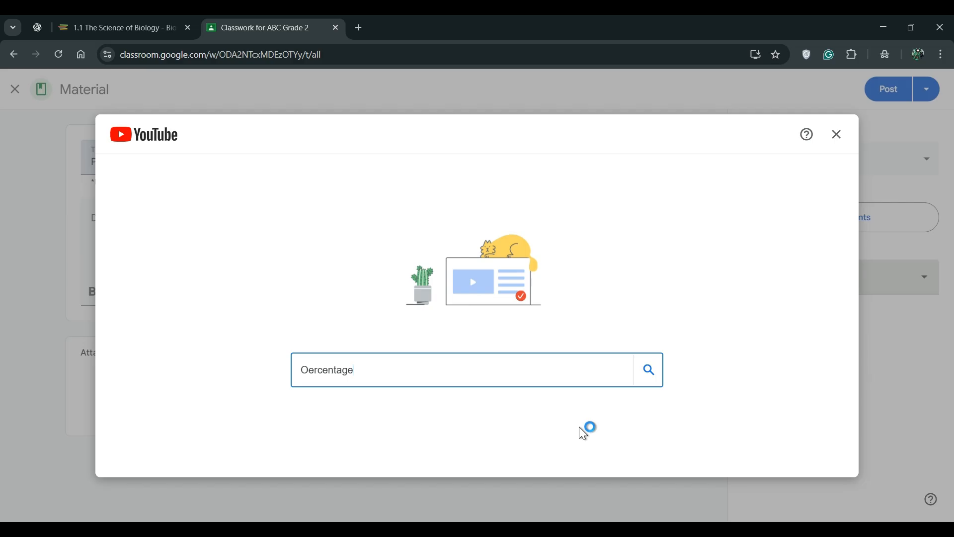
click(309, 370)
key(BackSpace)
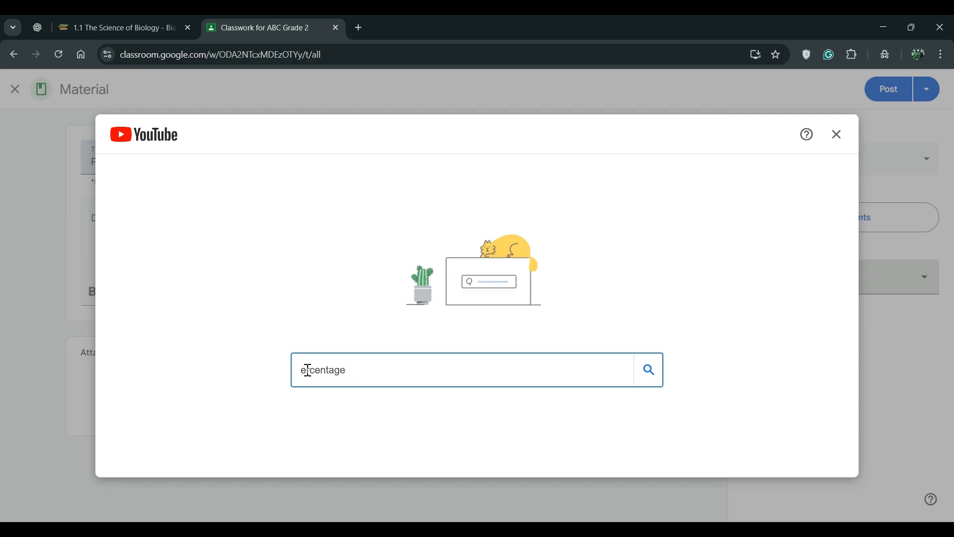
text(P)
key(Return)
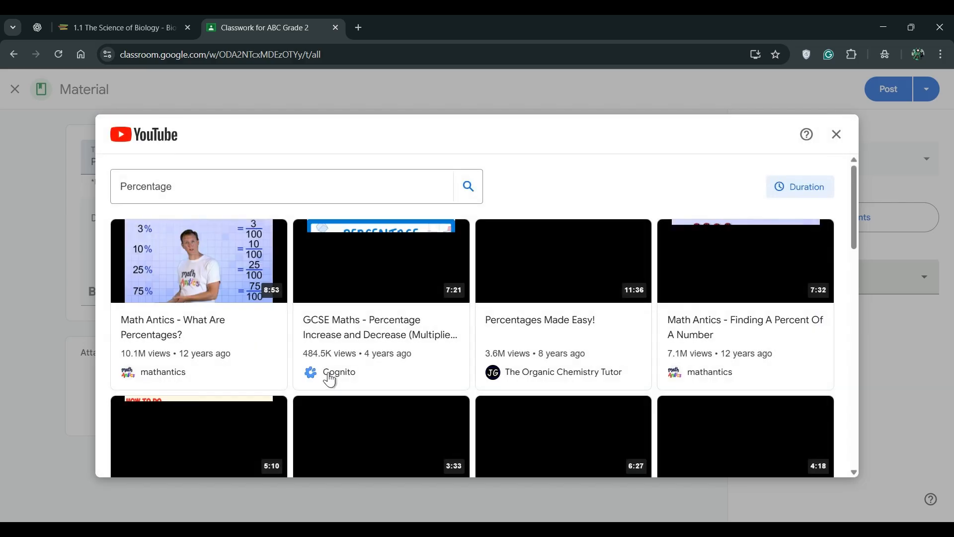
- Preview the video GCSE Maths - Percentage Increase and Decrease (Multiplier Method) from the results and attach it to the material
scroll(462, 345, down, 8)
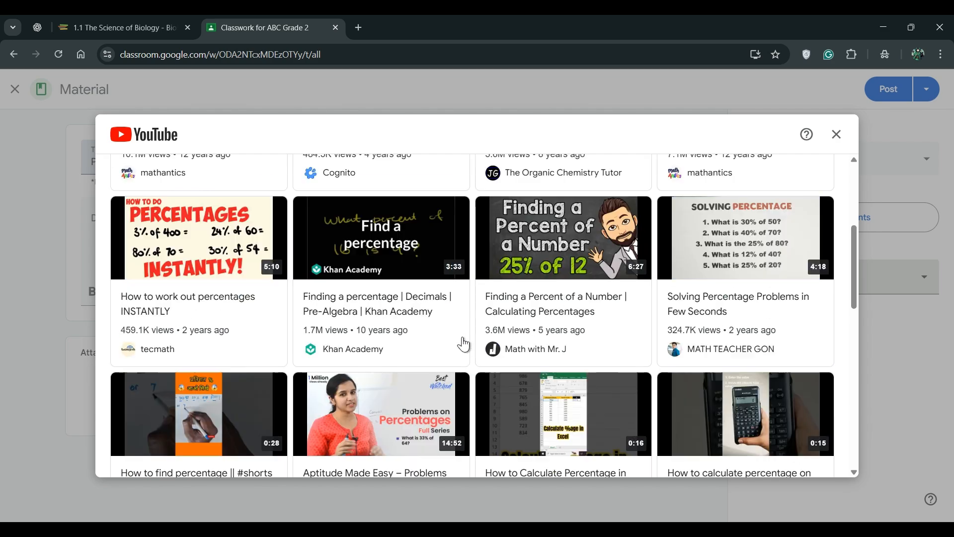
scroll(462, 341, down, 3)
scroll(462, 340, up, 15)
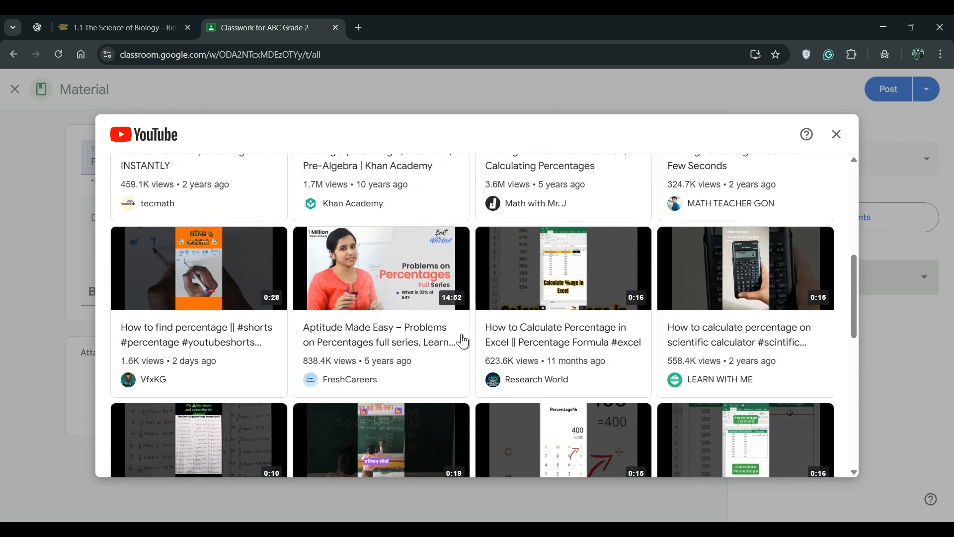
click(346, 291)
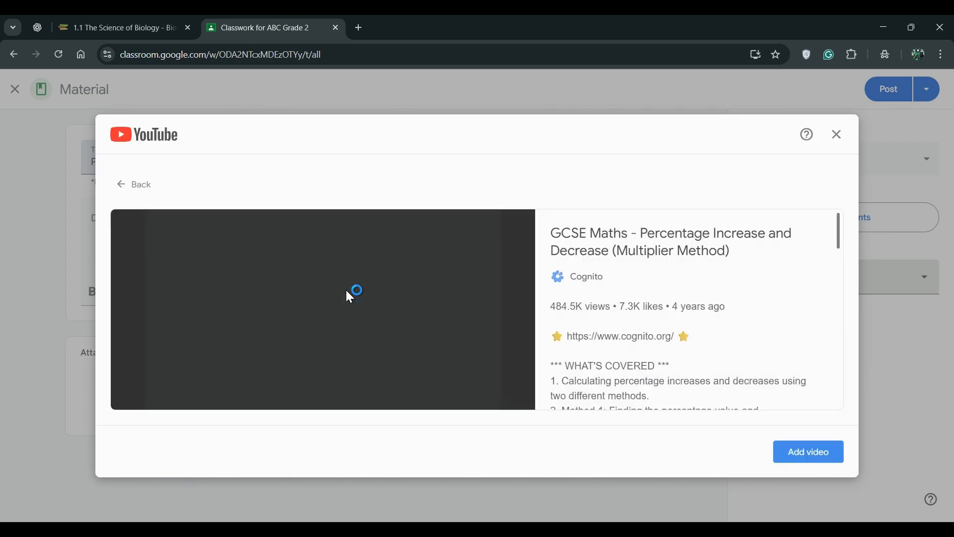
scroll(764, 352, down, 10)
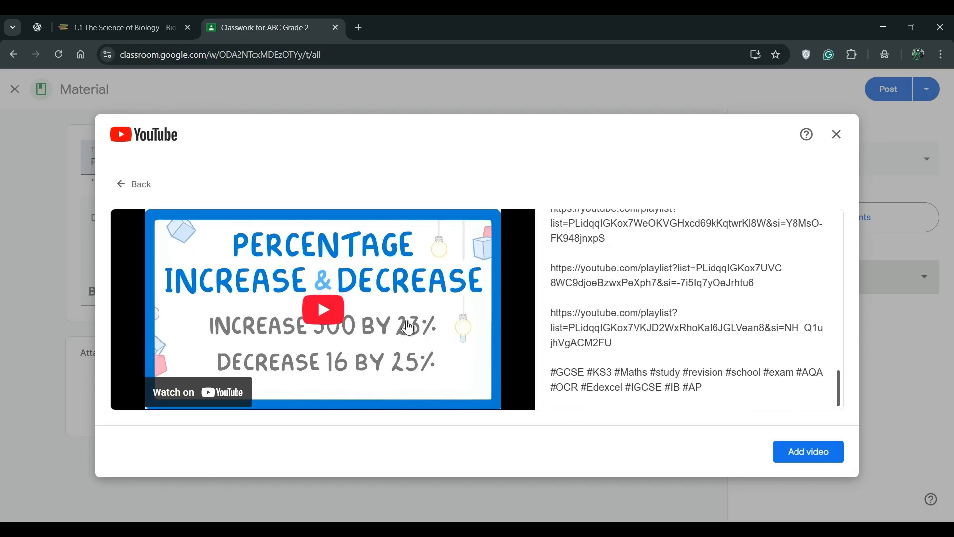
click(318, 307)
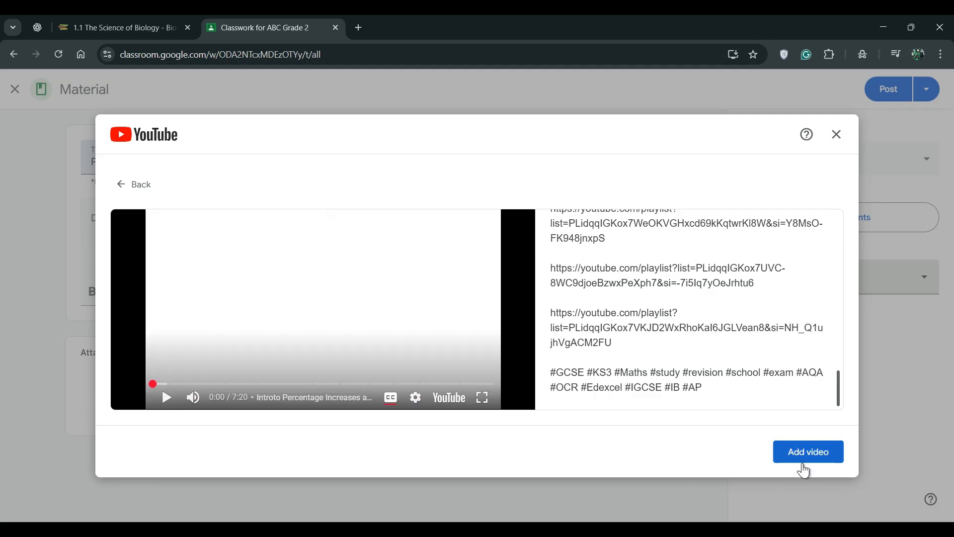
click(807, 461)
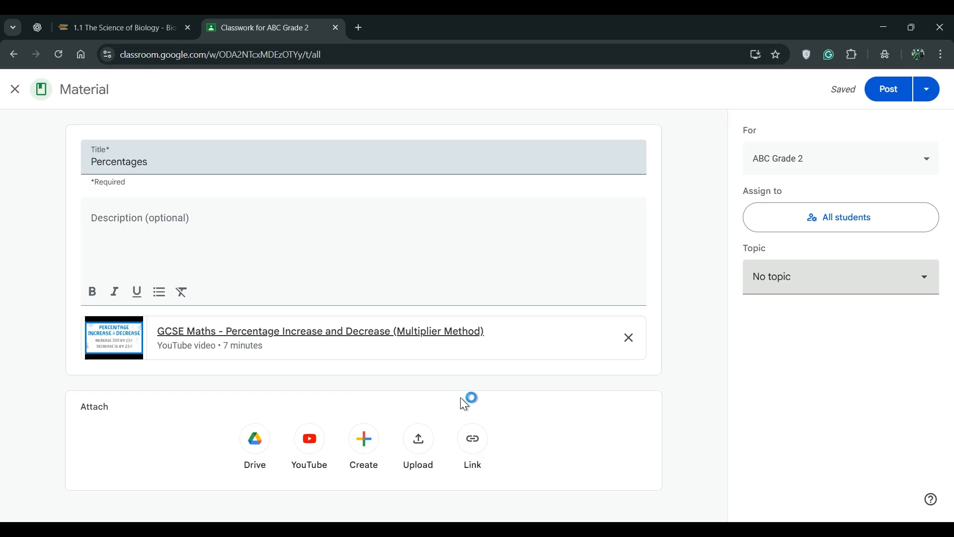
- Create a new Google Docs document as an attachment and enter the text Percentage worksheet in it
click(365, 439)
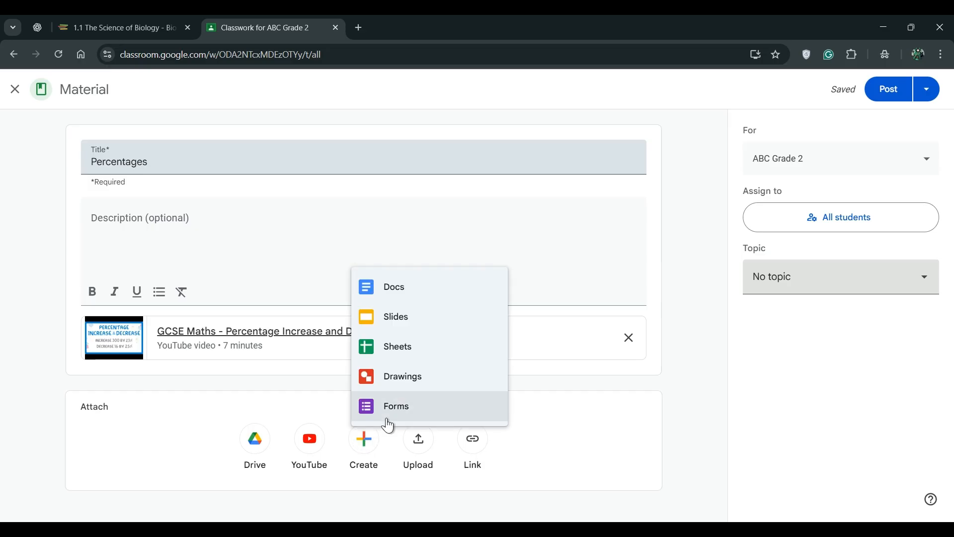
click(420, 299)
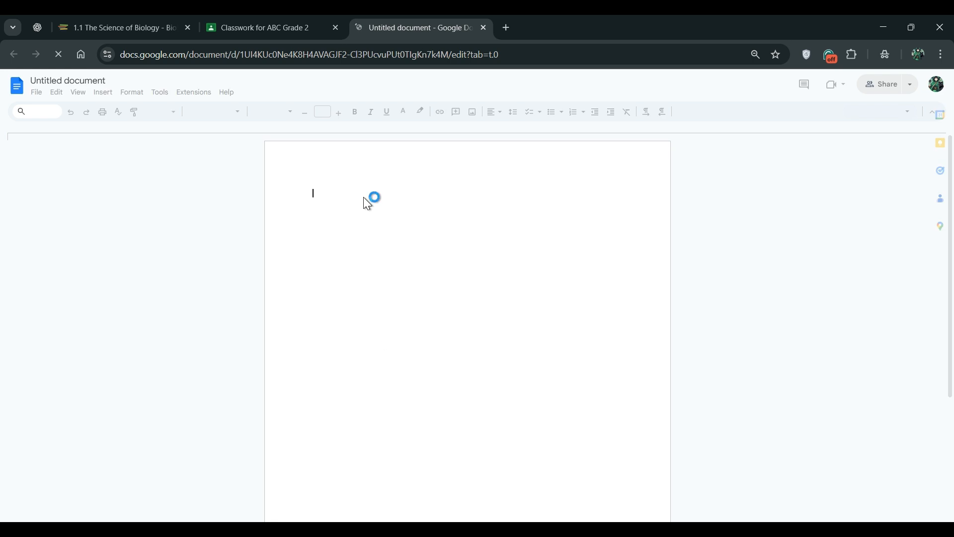
text(Percen)
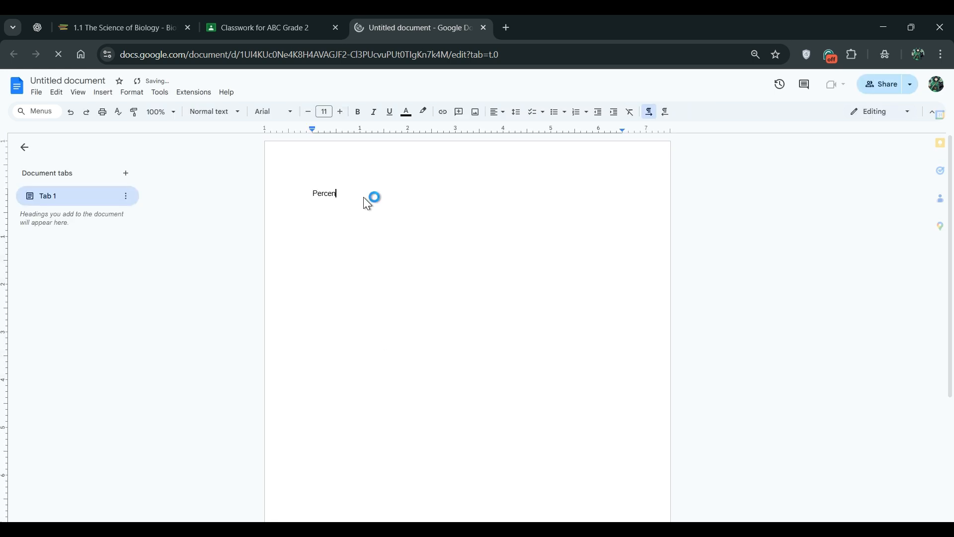
text(ta)
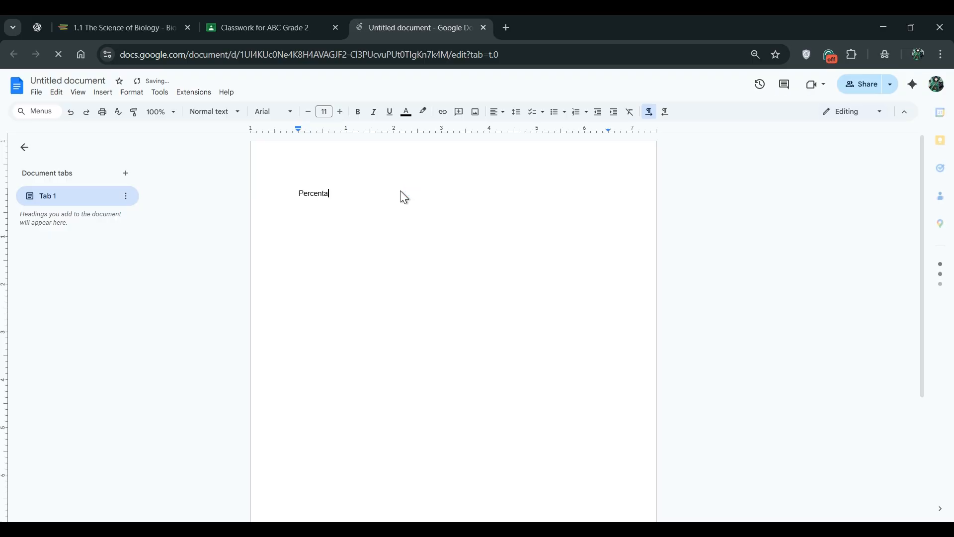
text(ge work)
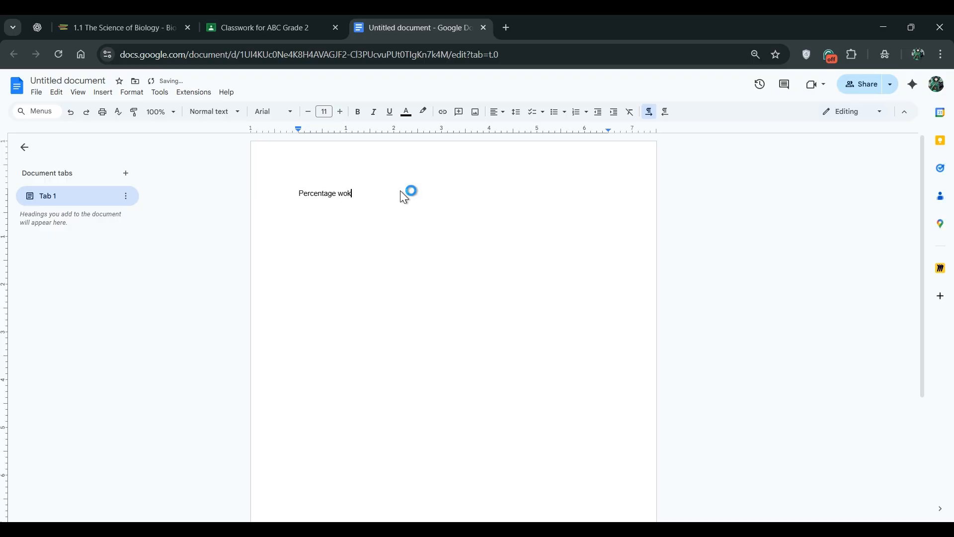
text(sheet)
double_click(375, 195)
drag(375, 195, 298, 193)
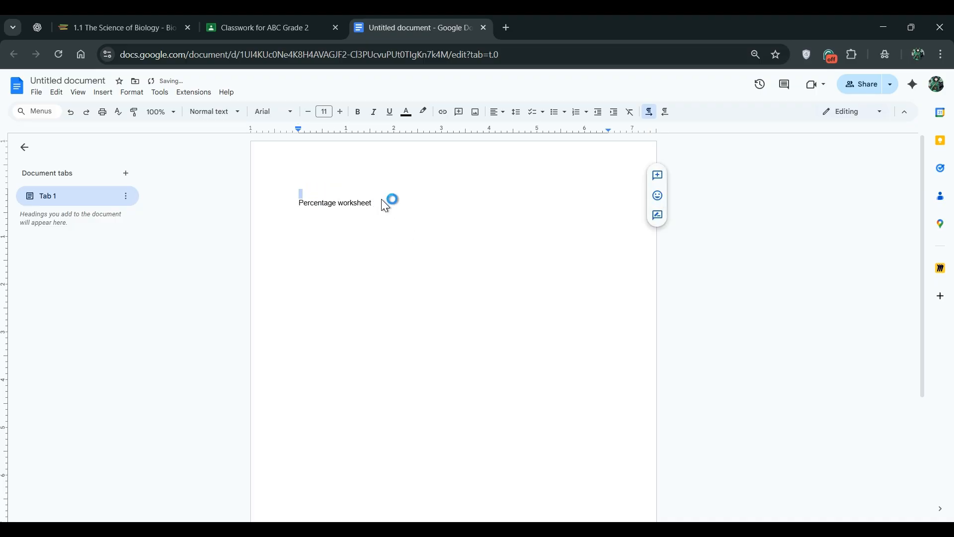
click(396, 200)
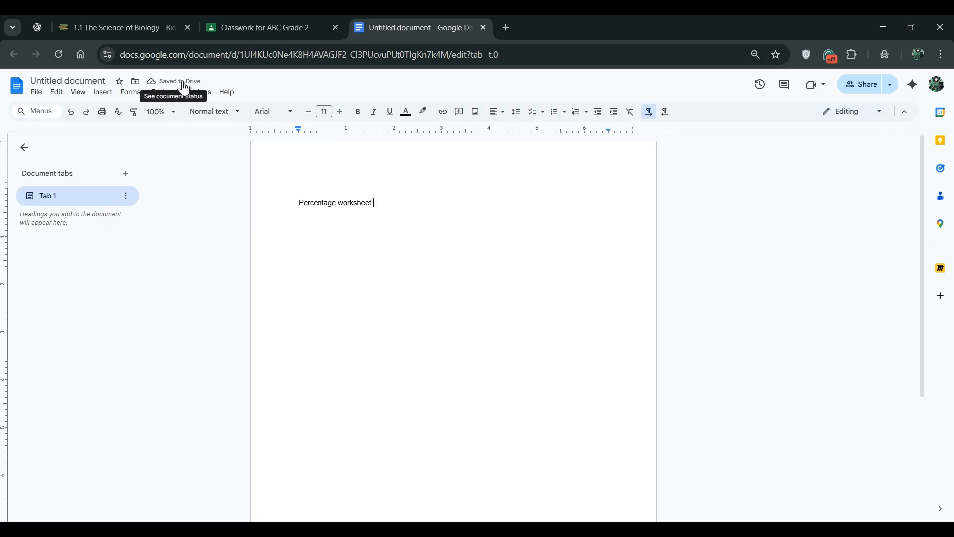
- Return to the Percentages material in Google Classroom and attach a link to mathisfun.com
click(264, 29)
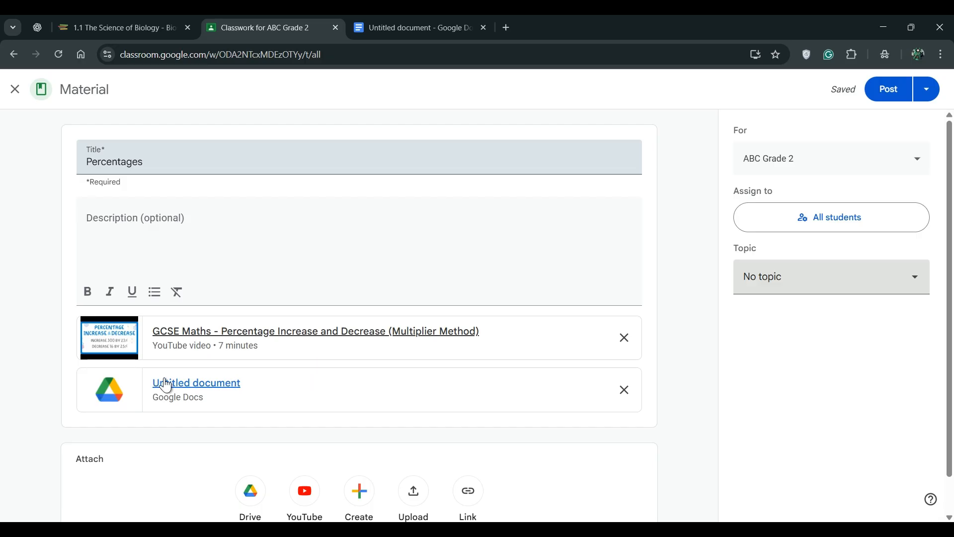
scroll(479, 360, down, 1)
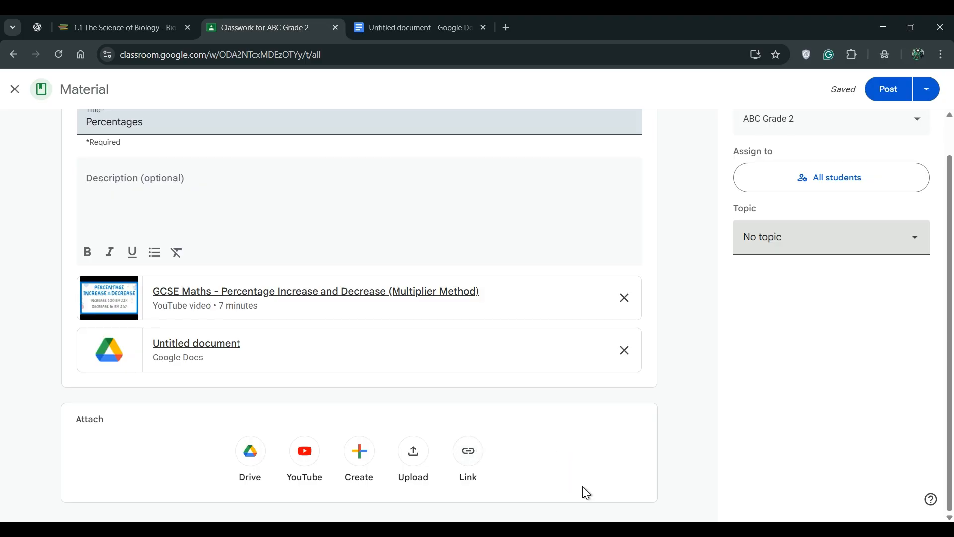
click(466, 454)
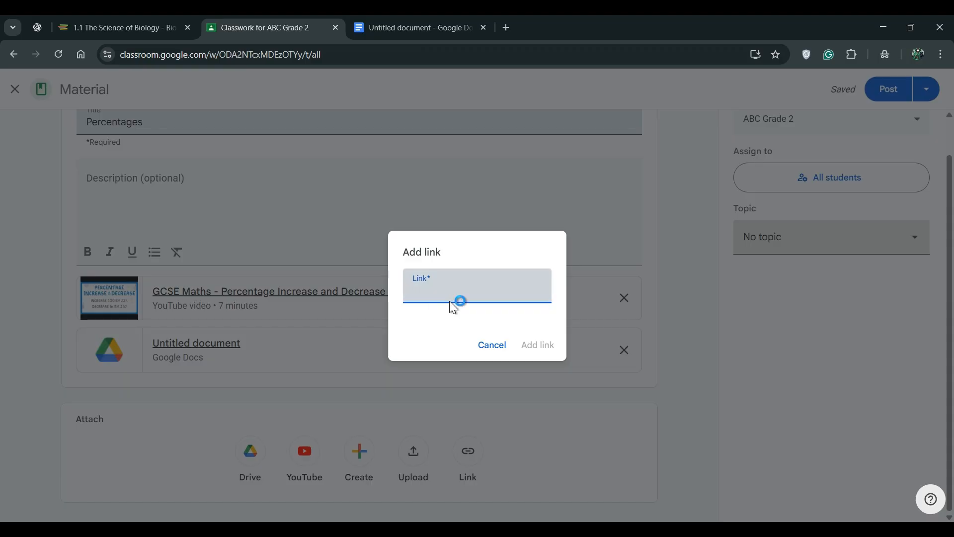
text(mathisfun.com)
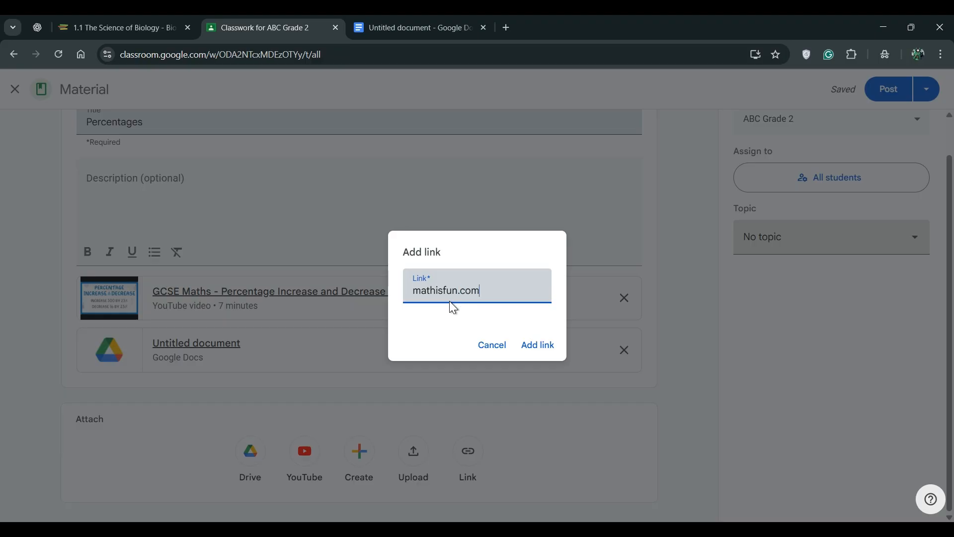
click(539, 350)
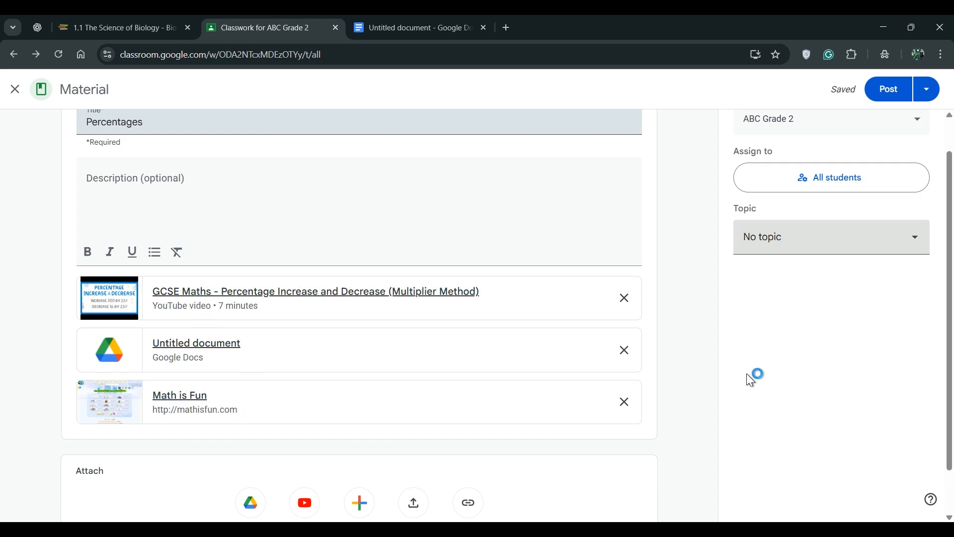
- File the material under the Percentages topic and check which students it is assigned to
scroll(751, 381, up, 1)
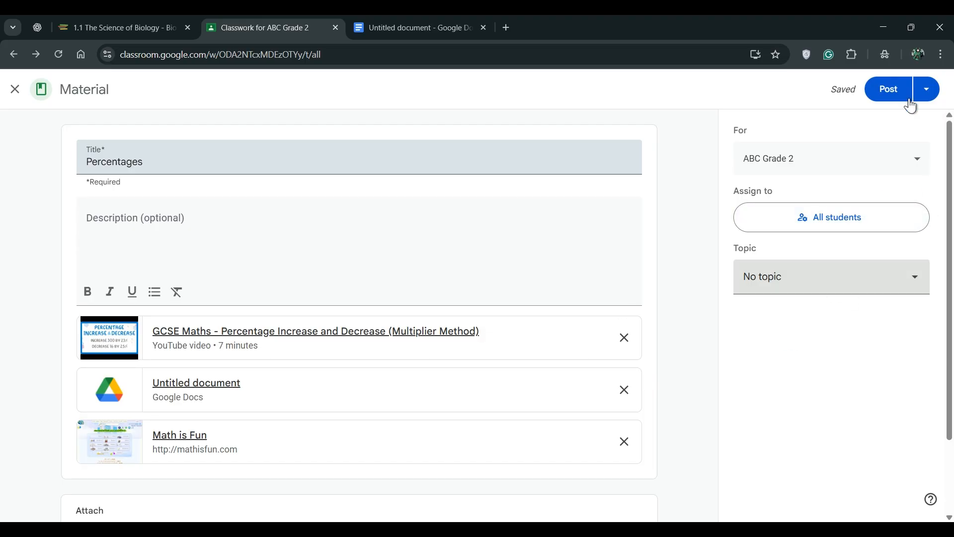
click(779, 288)
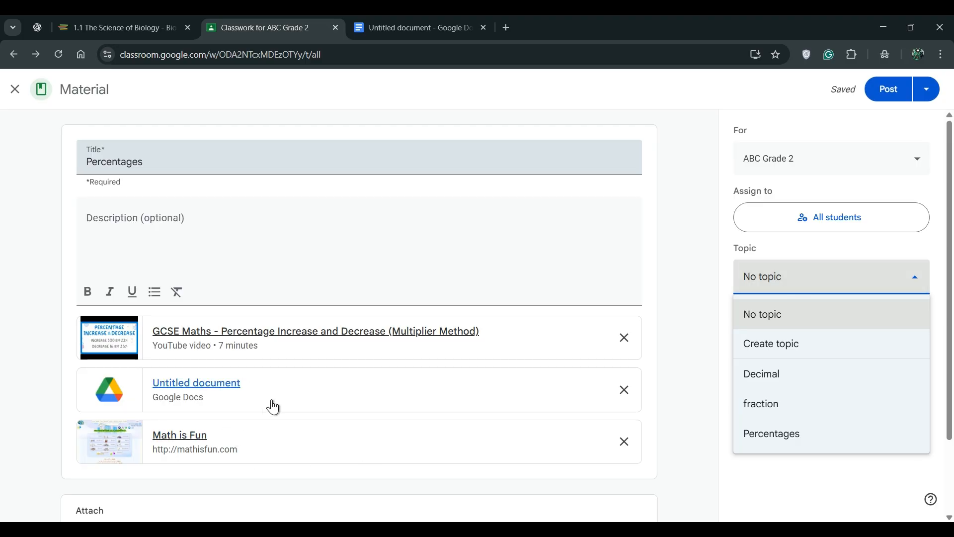
click(793, 441)
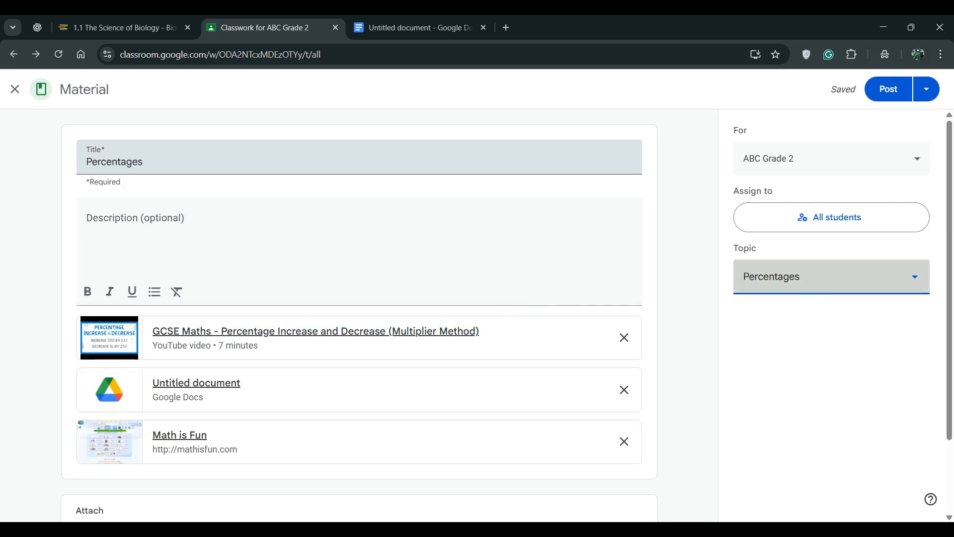
click(815, 217)
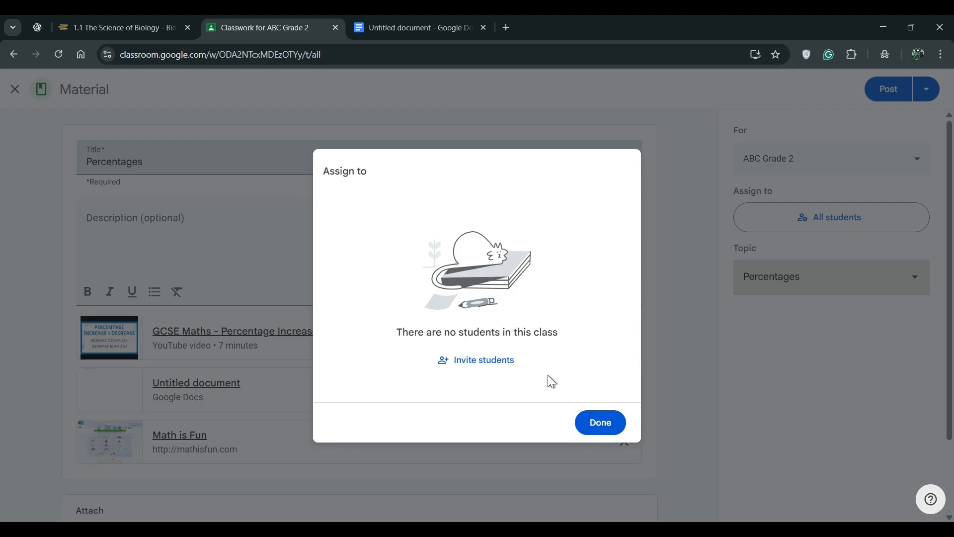
click(617, 430)
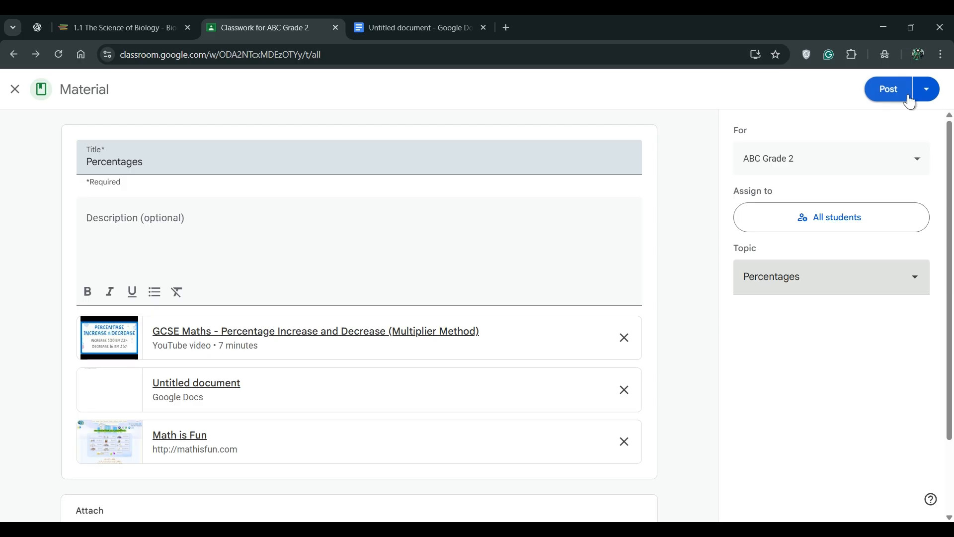
click(926, 94)
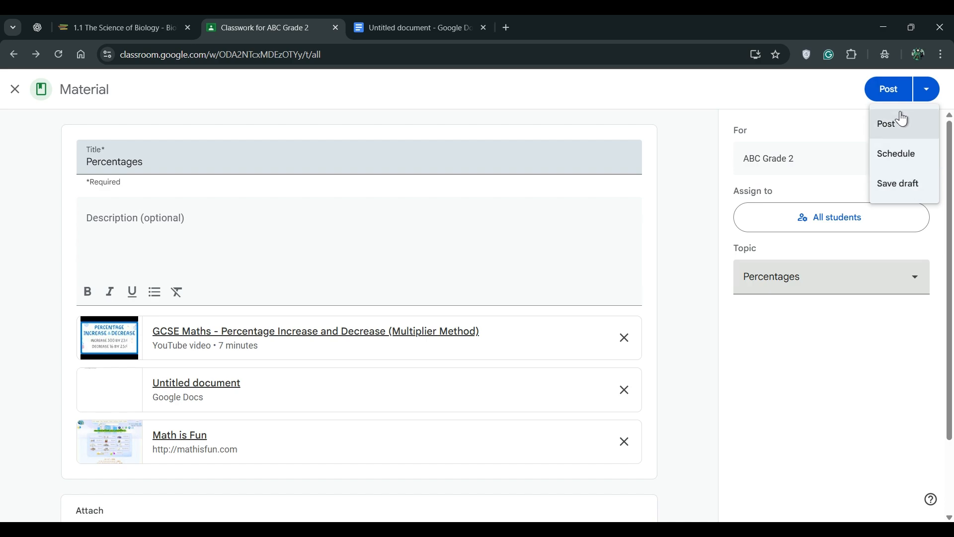
click(910, 130)
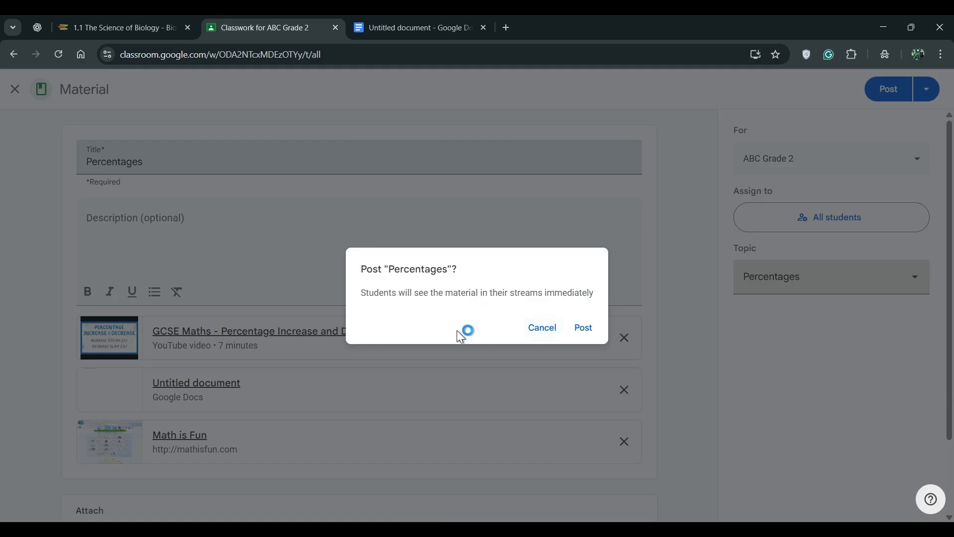
click(532, 334)
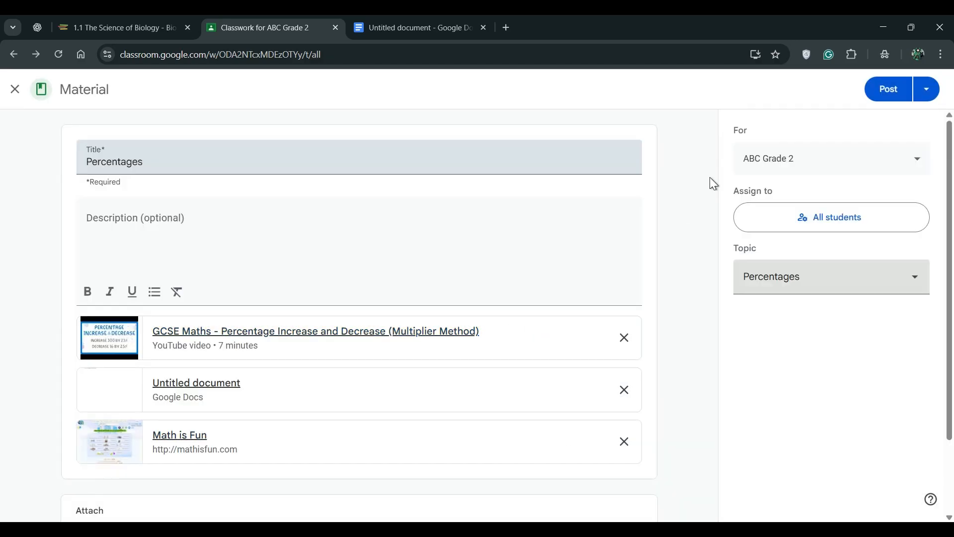
- Select the first six classes listed below ABC Grade 2 as additional recipients of the Percentages material
click(806, 160)
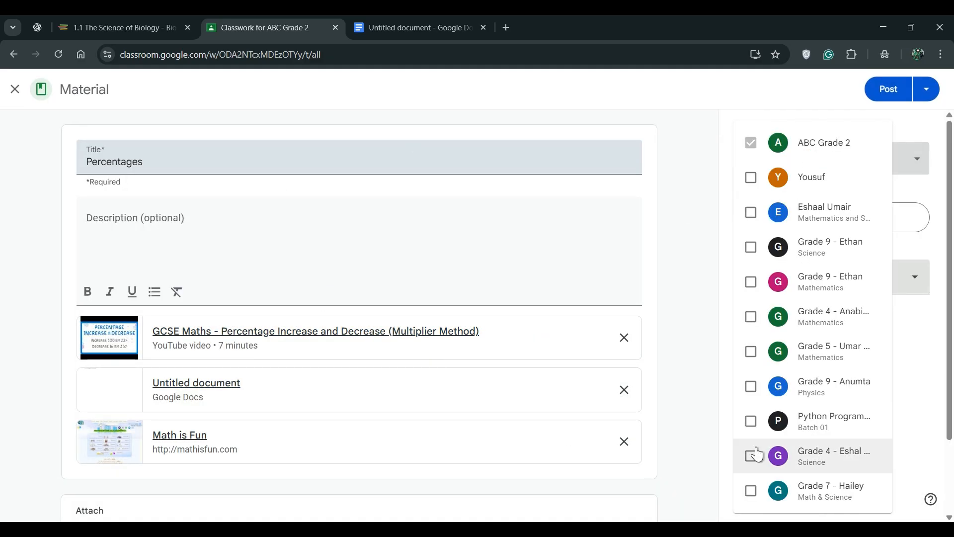
click(751, 177)
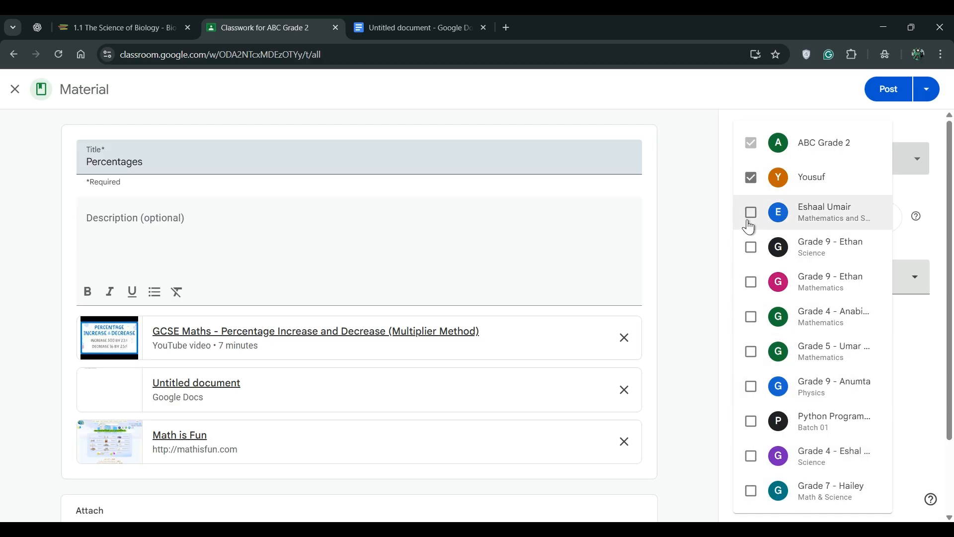
click(751, 212)
click(751, 247)
click(751, 282)
click(751, 317)
click(751, 352)
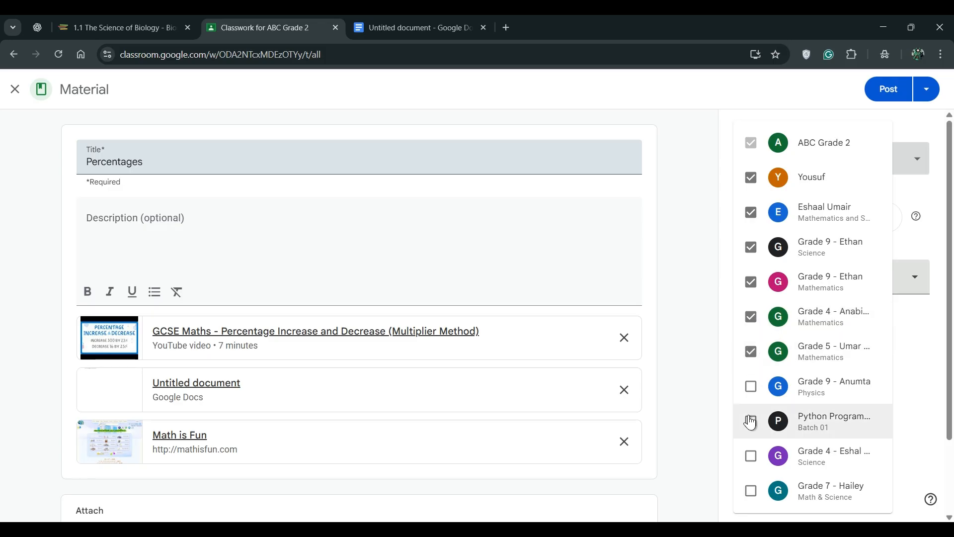
- Deselect the six additional classes so the Percentages material goes only to ABC Grade 2
click(751, 178)
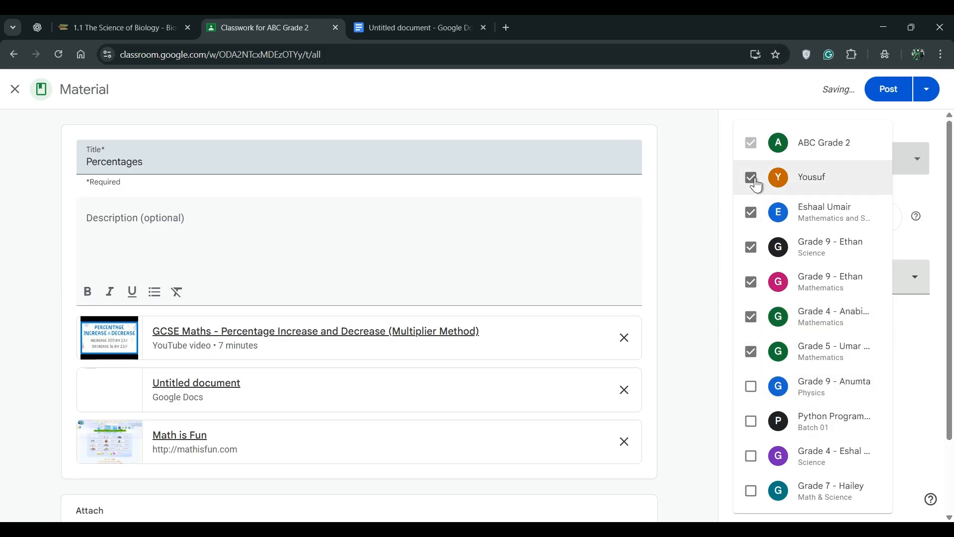
click(751, 212)
click(751, 247)
click(751, 281)
click(751, 317)
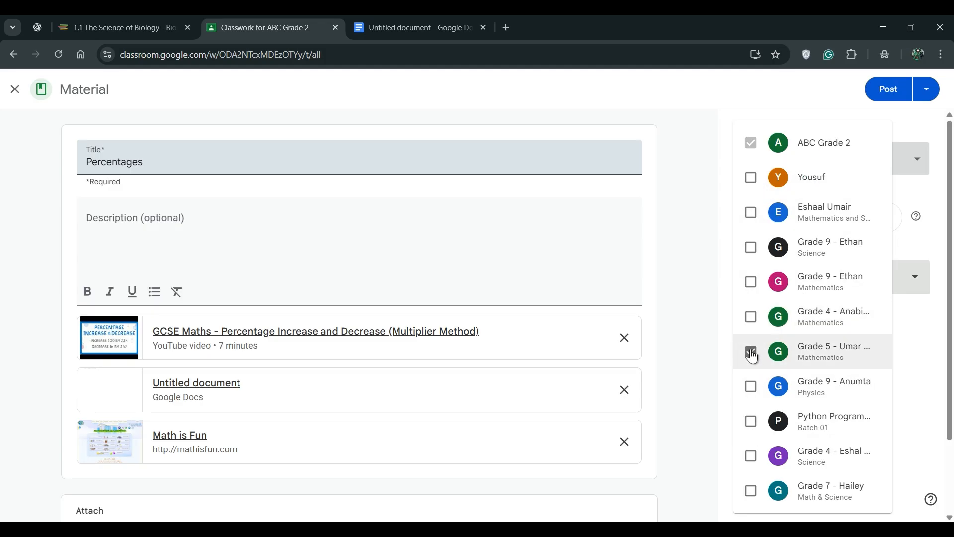
click(751, 351)
click(693, 269)
- Post the Percentages material to the class and collapse its entry on the classwork page
click(892, 90)
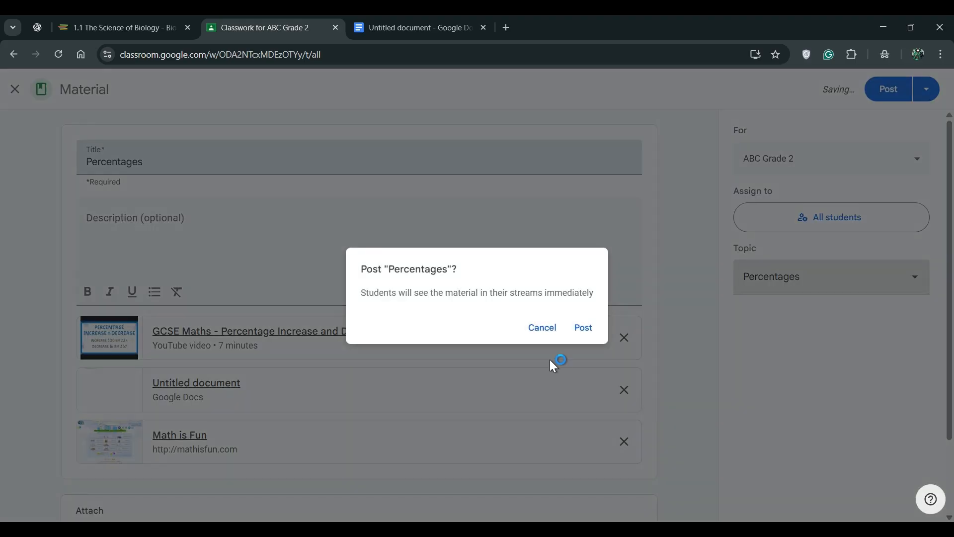
click(586, 328)
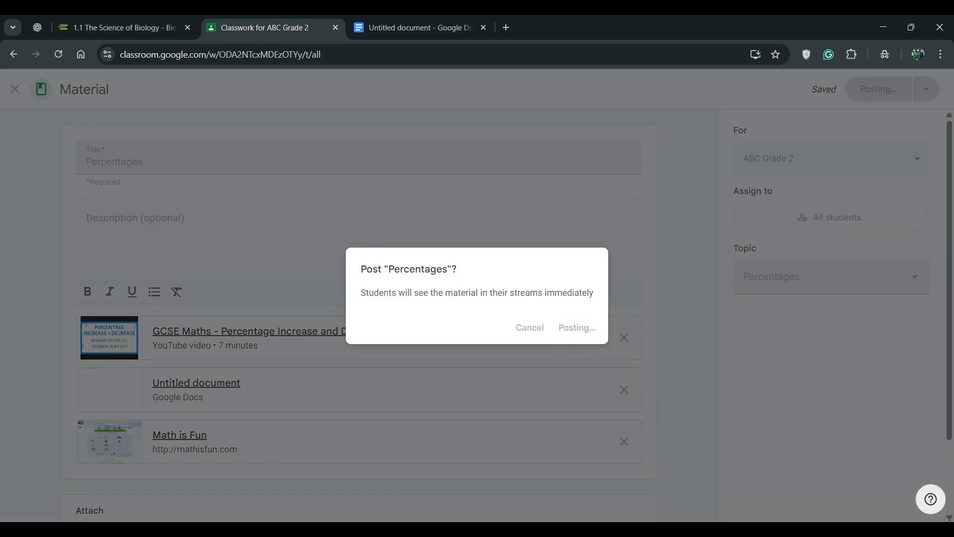
scroll(564, 246, down, 3)
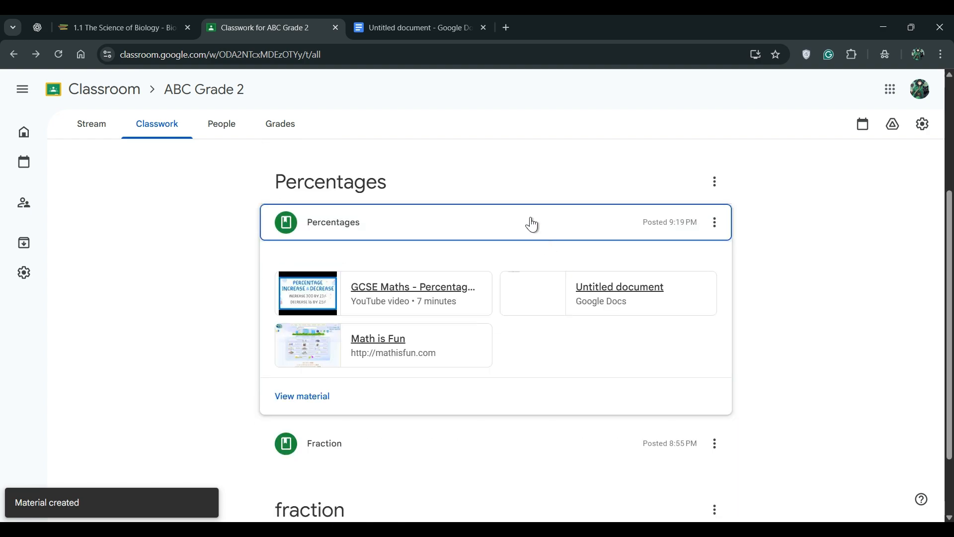
click(531, 218)
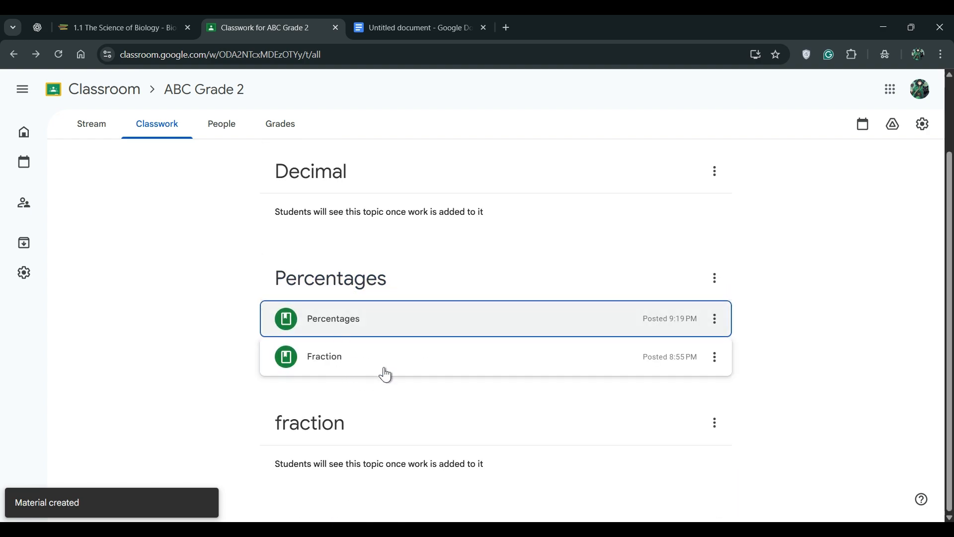
- Check the attachments of the Fraction material and move it from the Percentages topic to the fraction topic
click(354, 360)
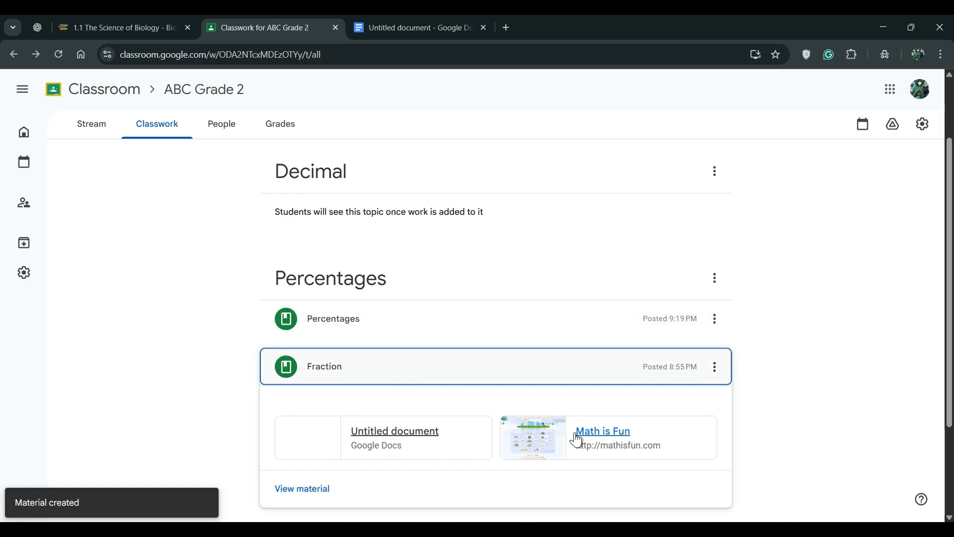
click(484, 379)
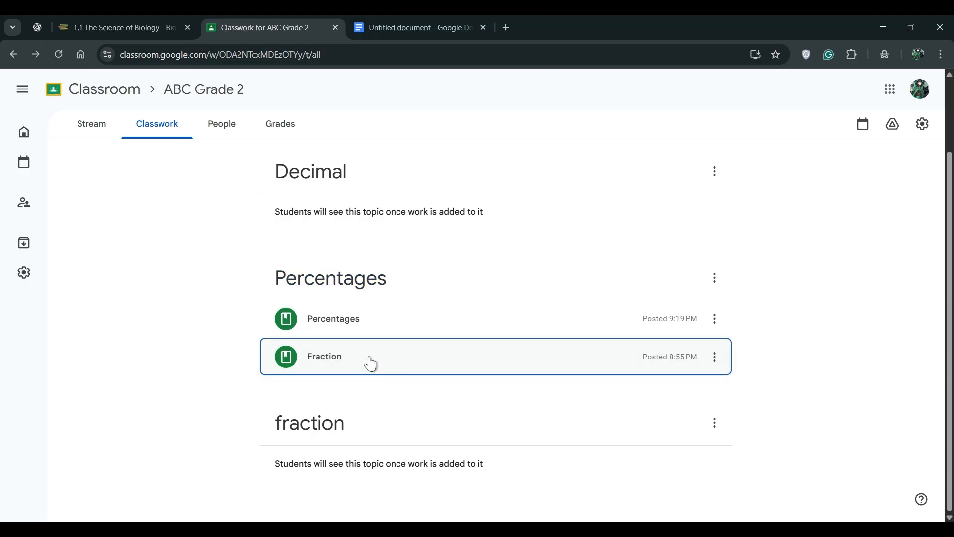
drag(372, 364, 379, 481)
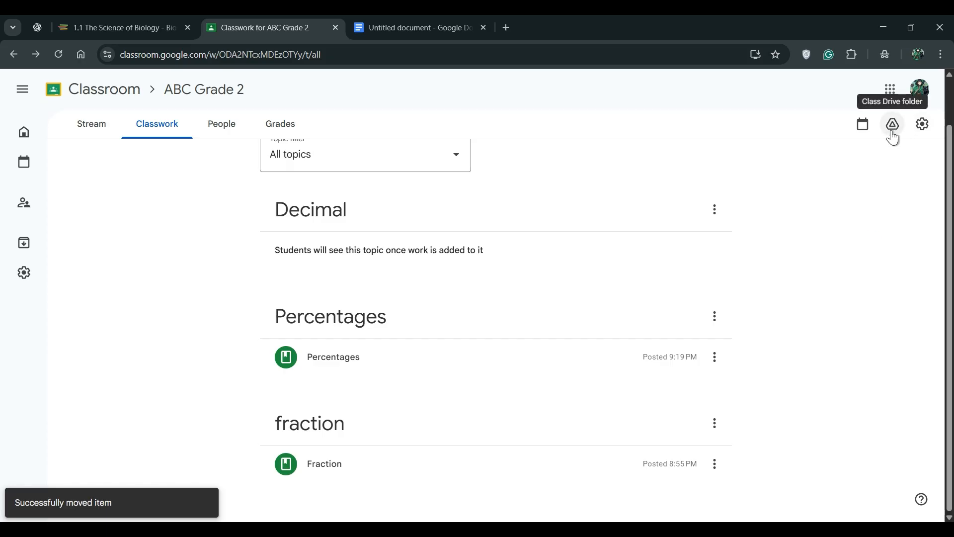
- Open the class's Google Drive folder, compare it with the classwork page, and inspect the first document in it
click(893, 127)
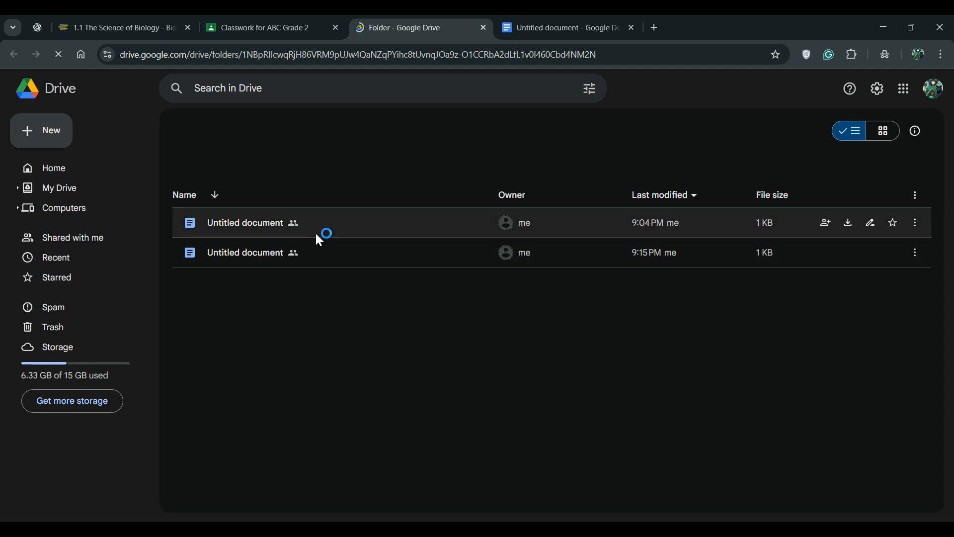
click(259, 28)
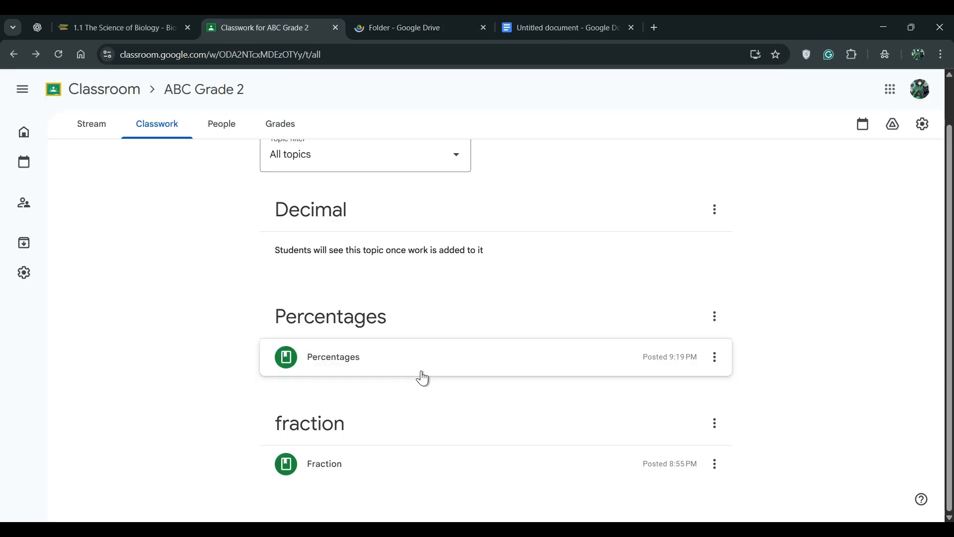
click(368, 468)
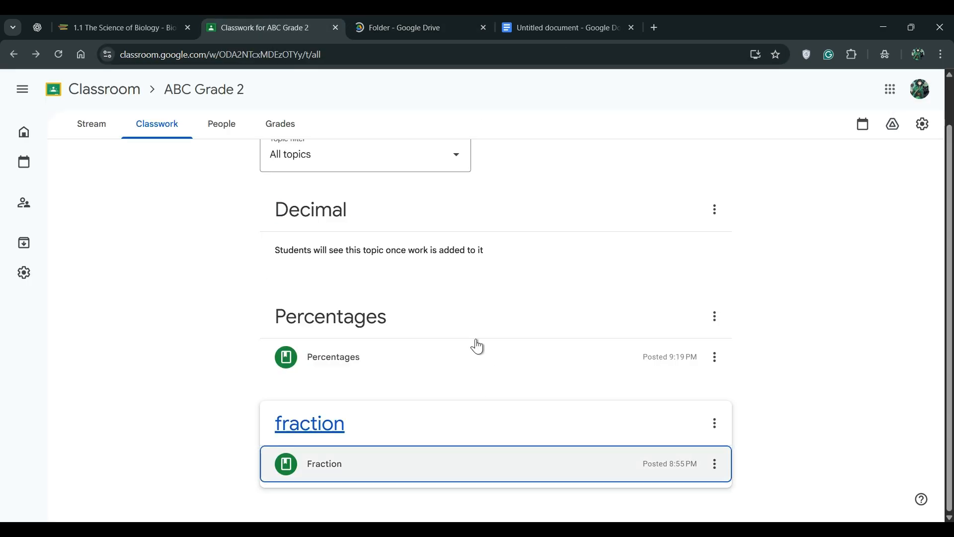
click(443, 26)
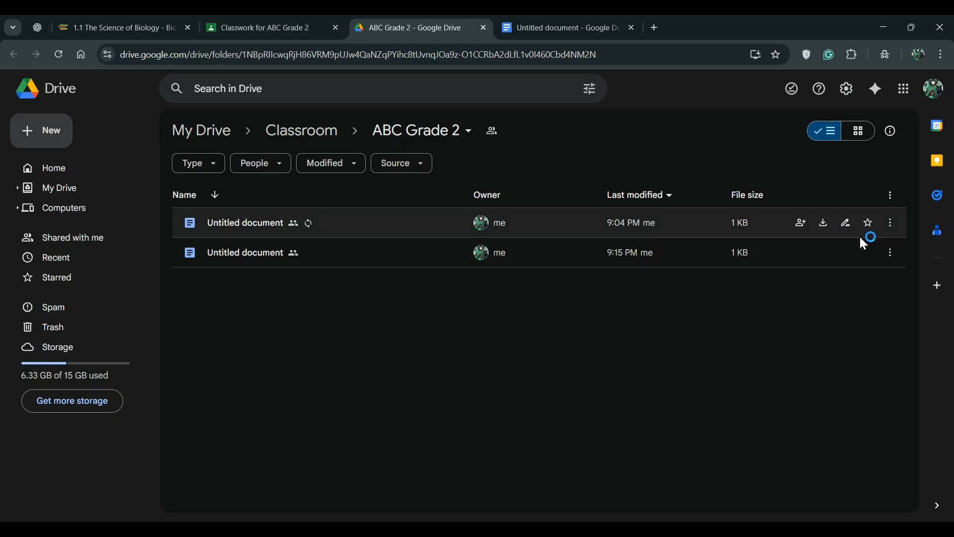
click(890, 230)
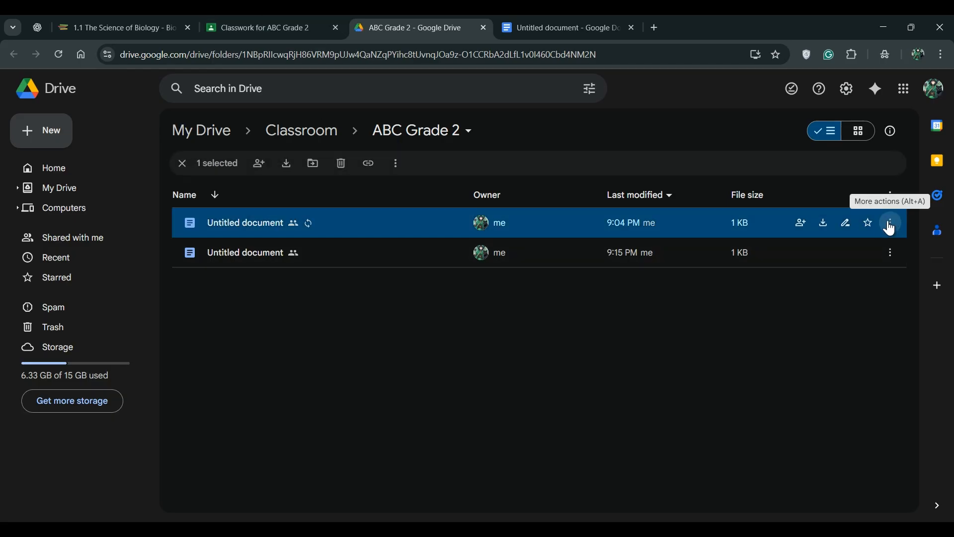
click(628, 313)
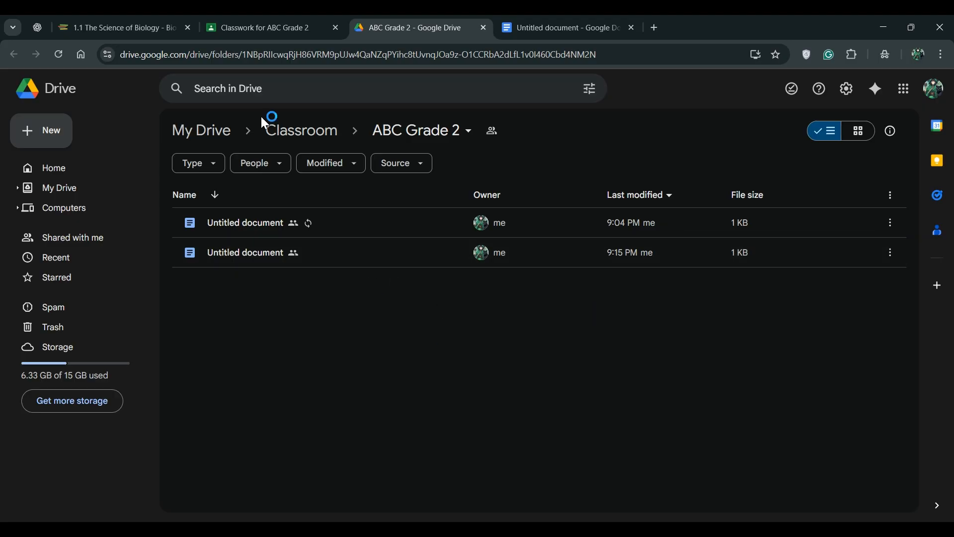
- Go up to the Classroom folder in Drive, look through the class folders, and reopen ABC Grade 2
click(311, 142)
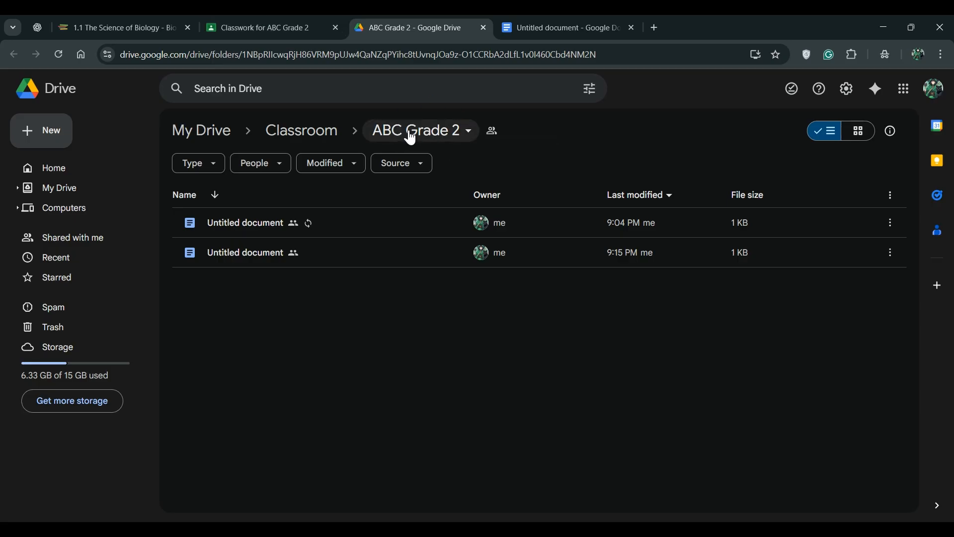
click(412, 136)
click(309, 138)
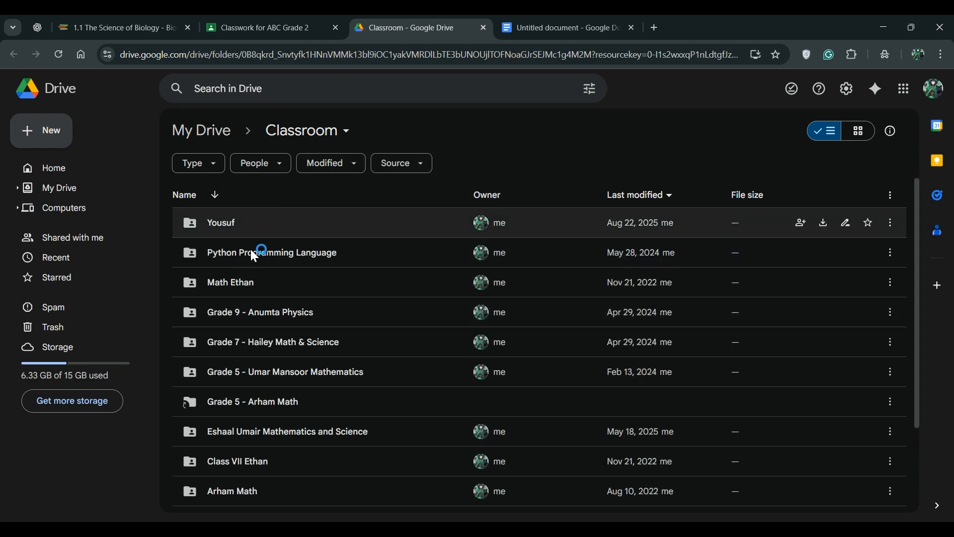
scroll(294, 261, down, 3)
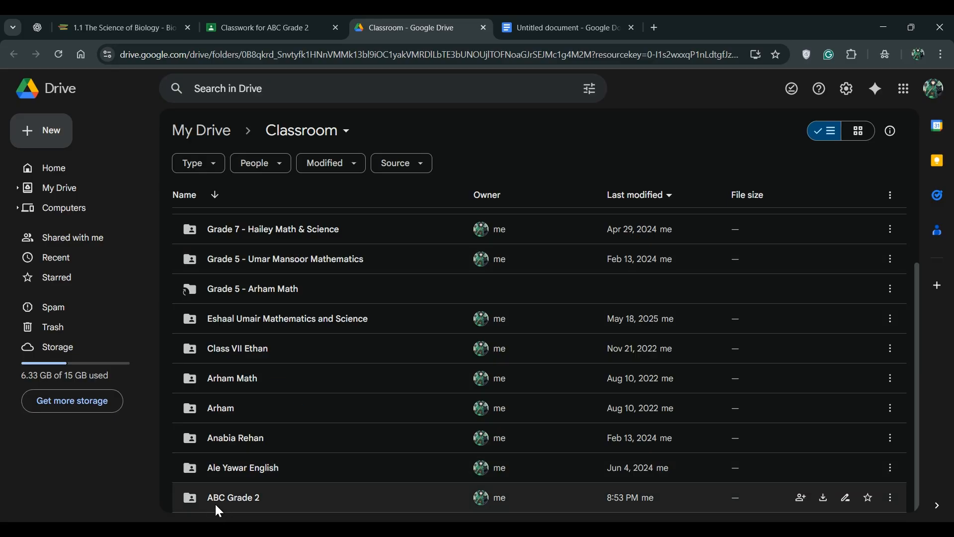
double_click(256, 502)
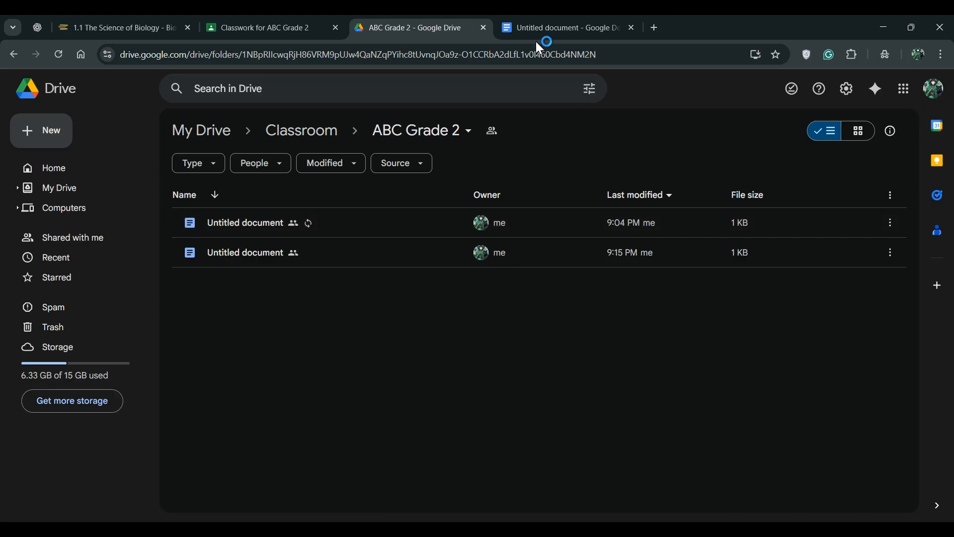
- Return to Google Classroom, open the ABC Grade 2 class settings, and check the options for managing invite codes
click(310, 26)
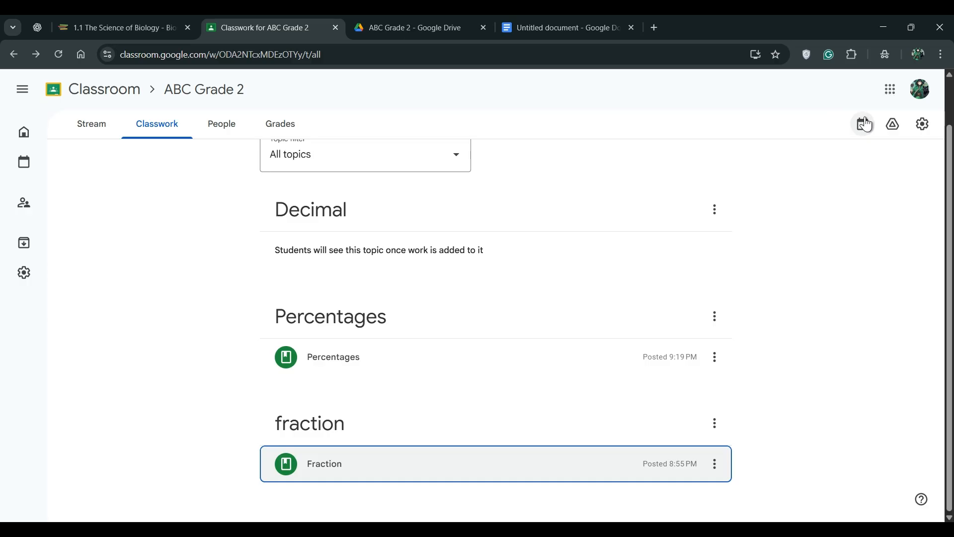
click(927, 132)
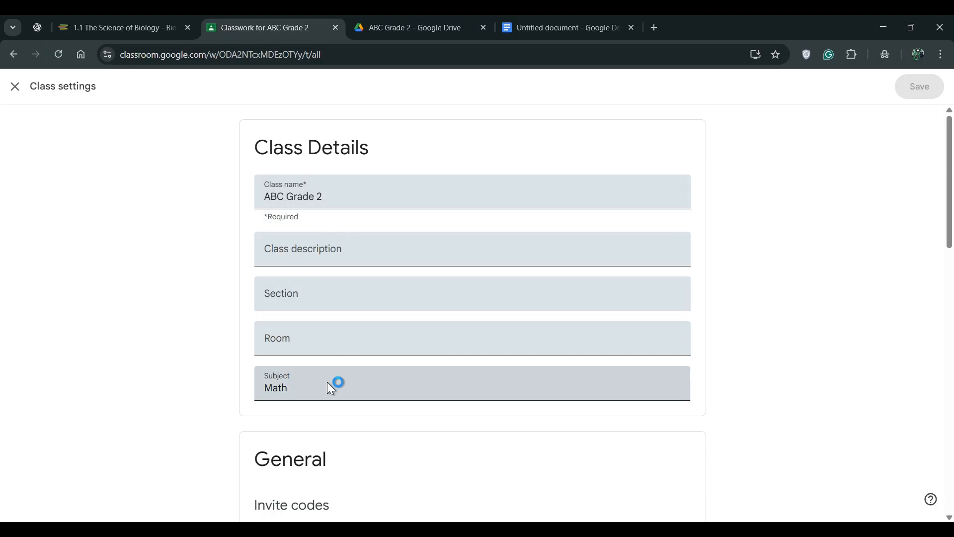
scroll(330, 387, down, 7)
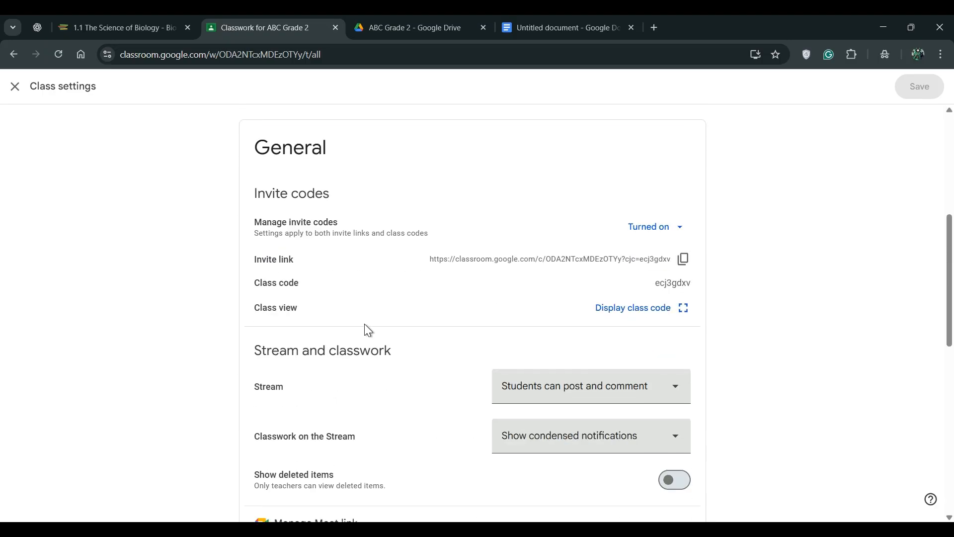
click(663, 166)
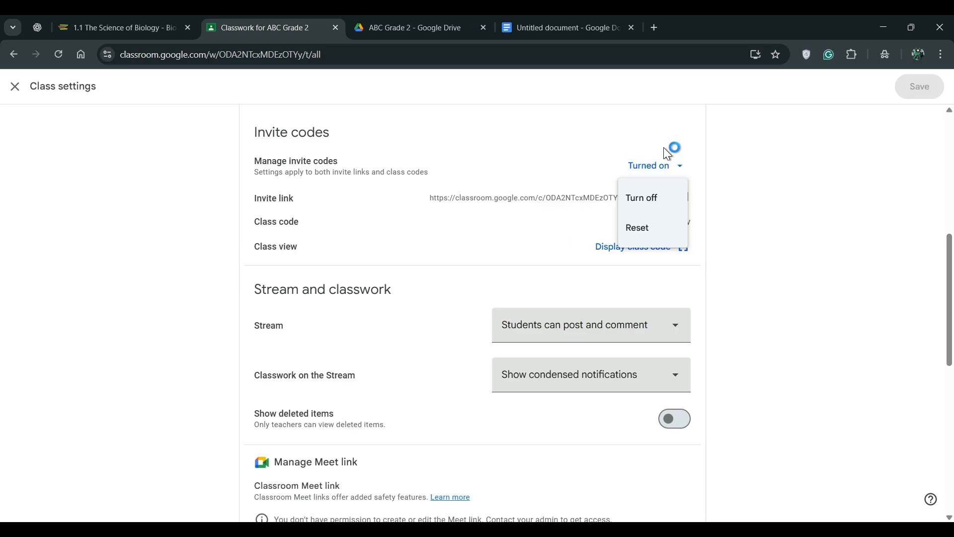
click(691, 249)
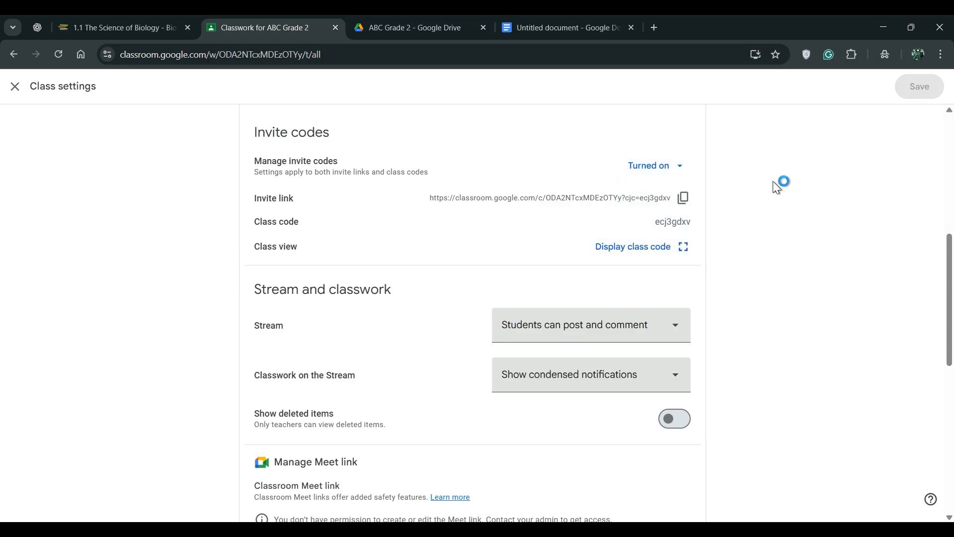
- Display the class code in its enlarged view and close it again
click(683, 248)
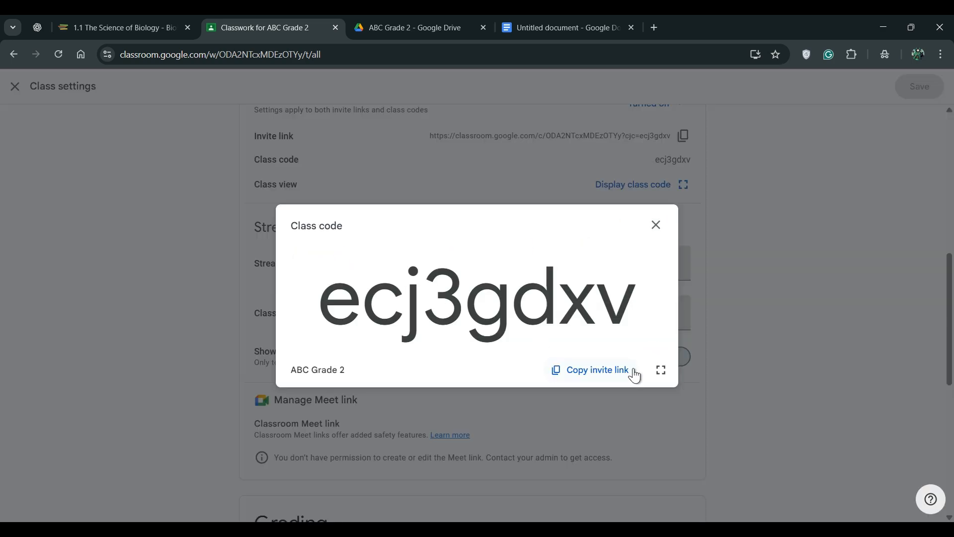
scroll(616, 380, down, 1)
click(655, 227)
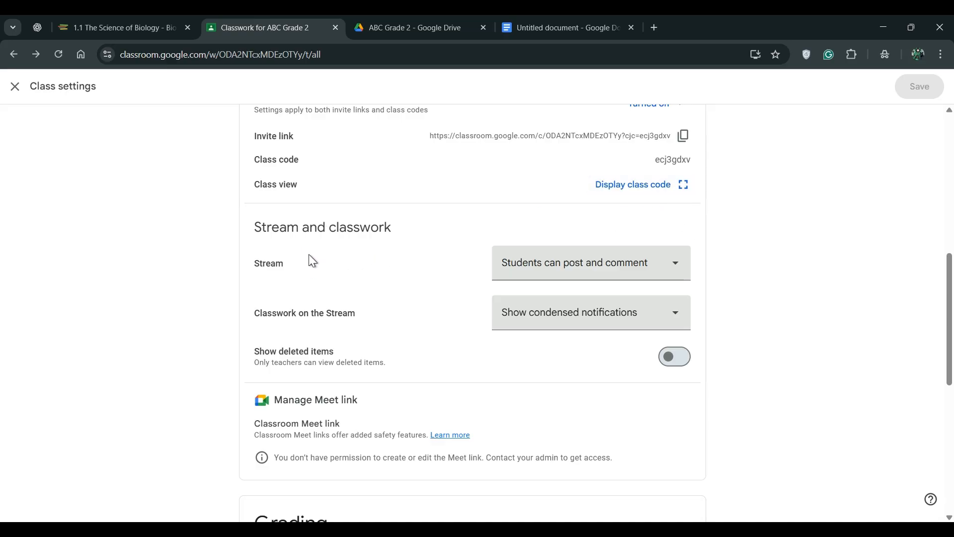
- Review the Stream permissions, keeping Students can post and comment, then look over the grading settings and leave class settings
click(625, 276)
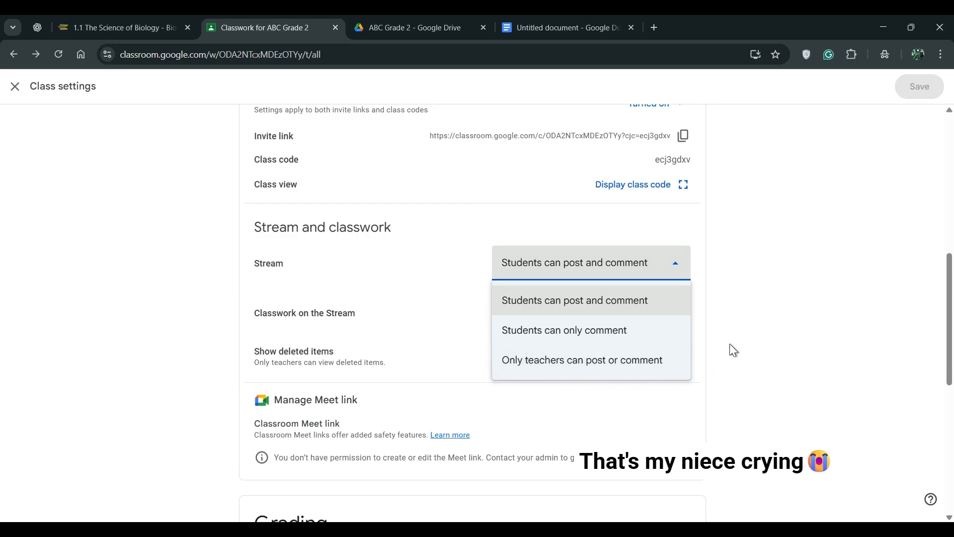
click(520, 303)
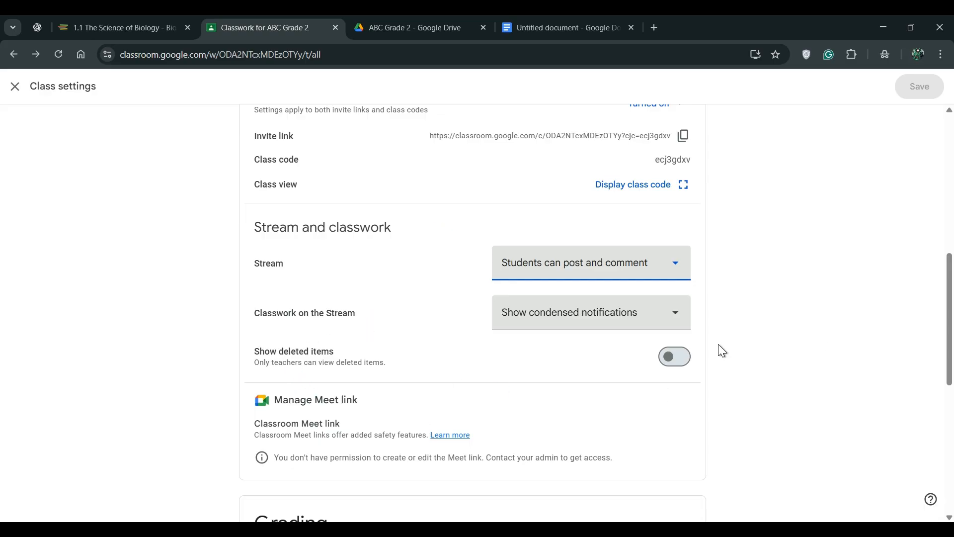
scroll(722, 351, down, 3)
scroll(589, 388, down, 4)
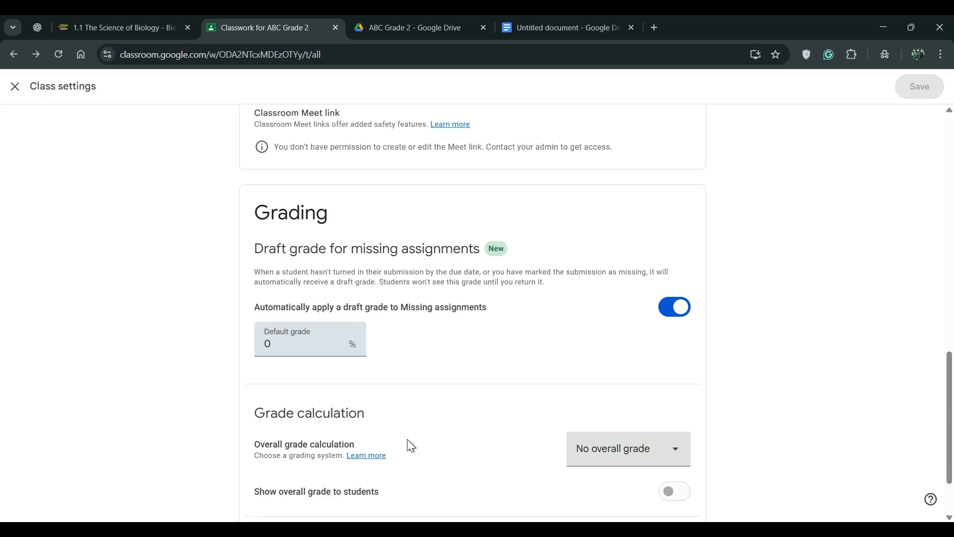
scroll(448, 347, up, 15)
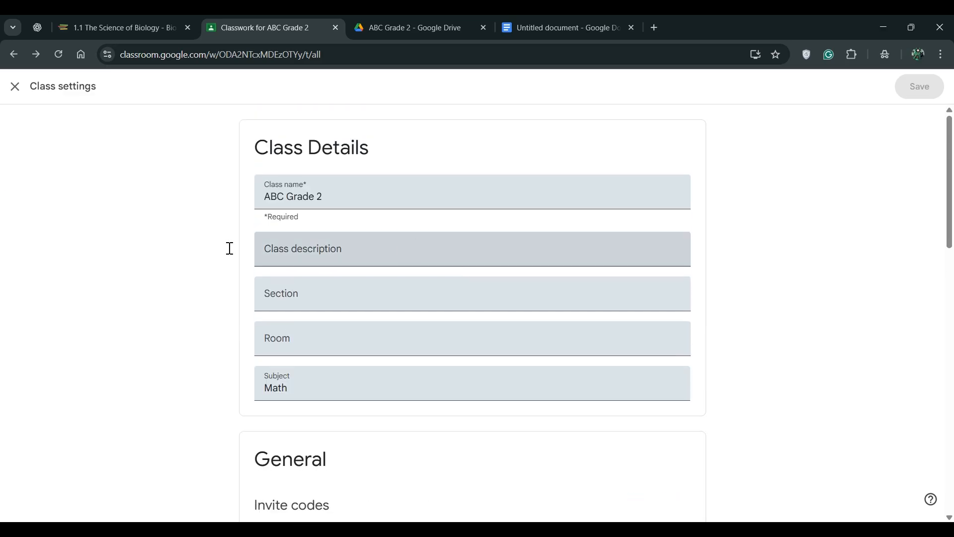
click(15, 87)
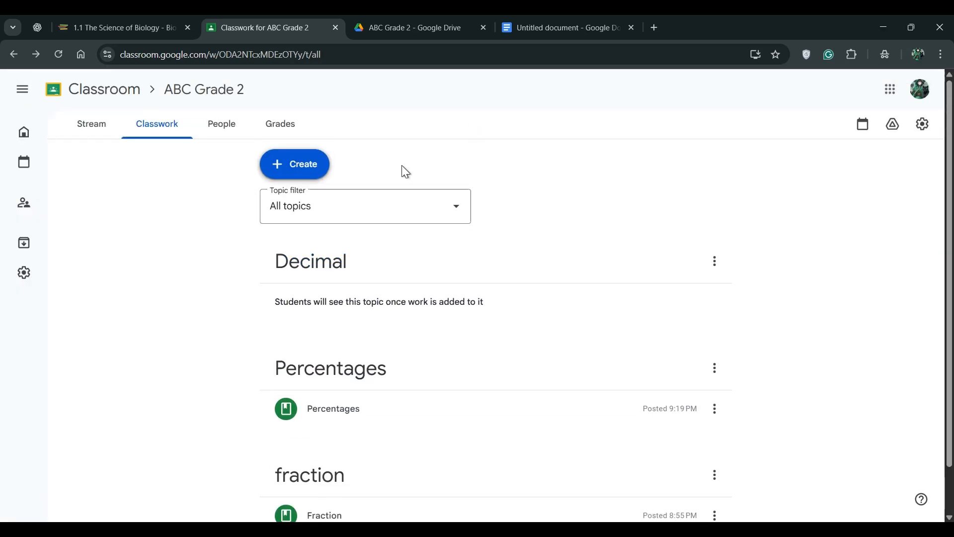
- Glance at the class Drive folder again and start a new blank assignment for ABC Grade 2 in Google Classroom
click(271, 164)
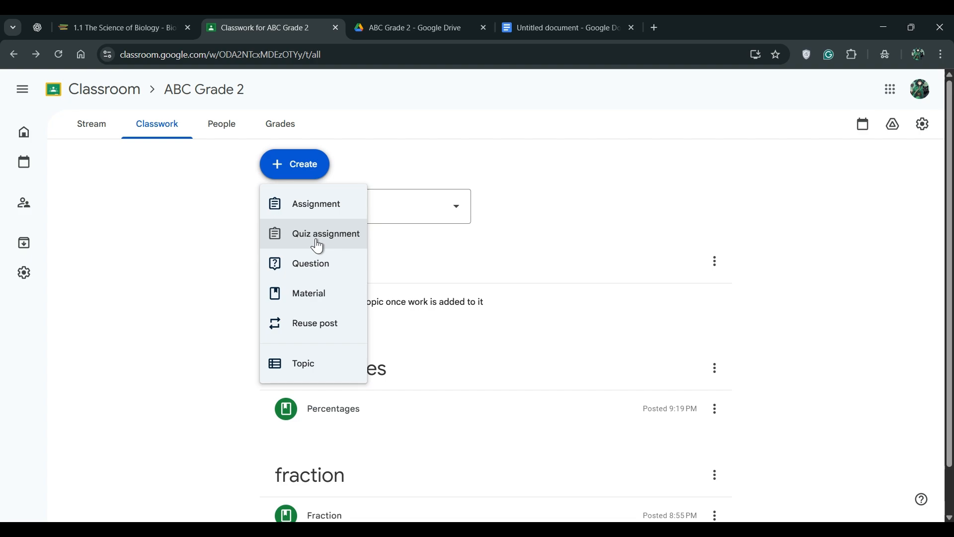
click(419, 23)
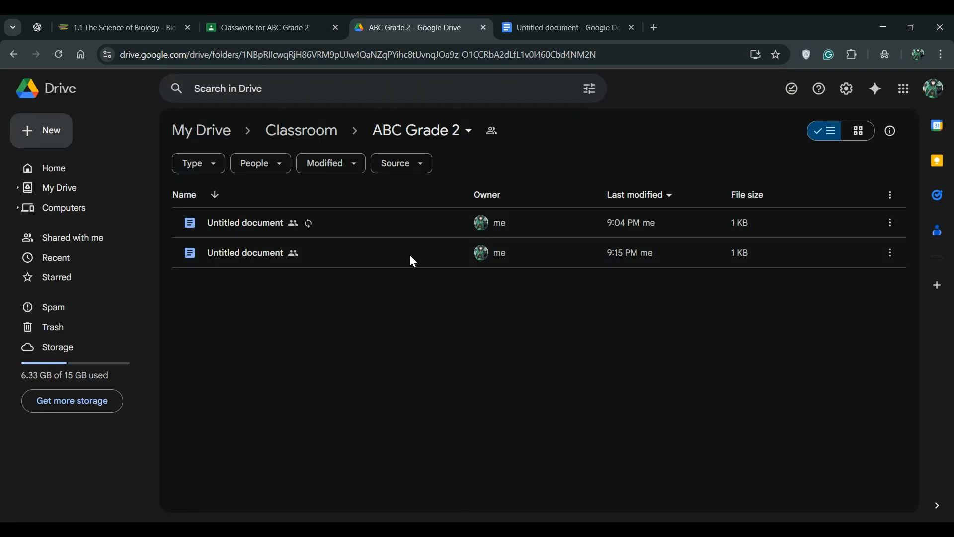
click(280, 30)
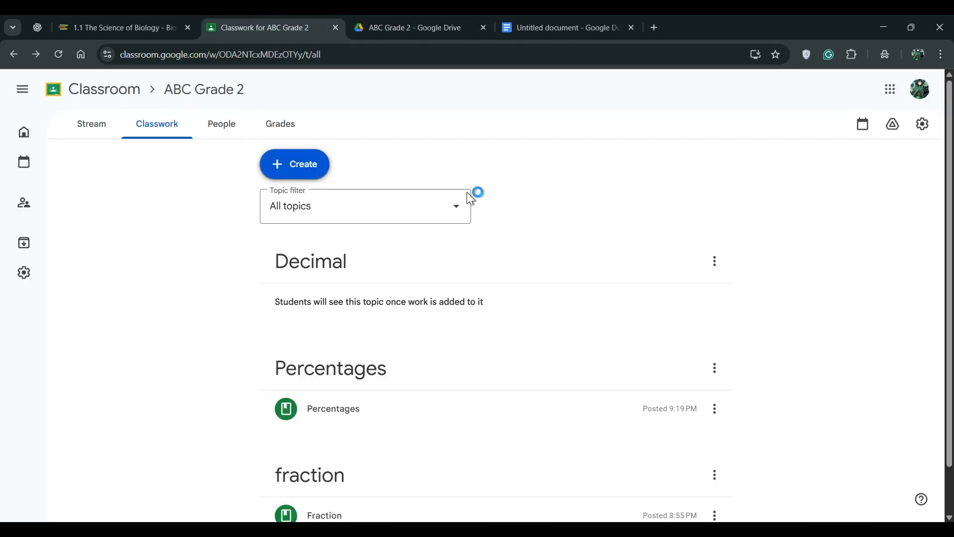
click(303, 179)
click(313, 220)
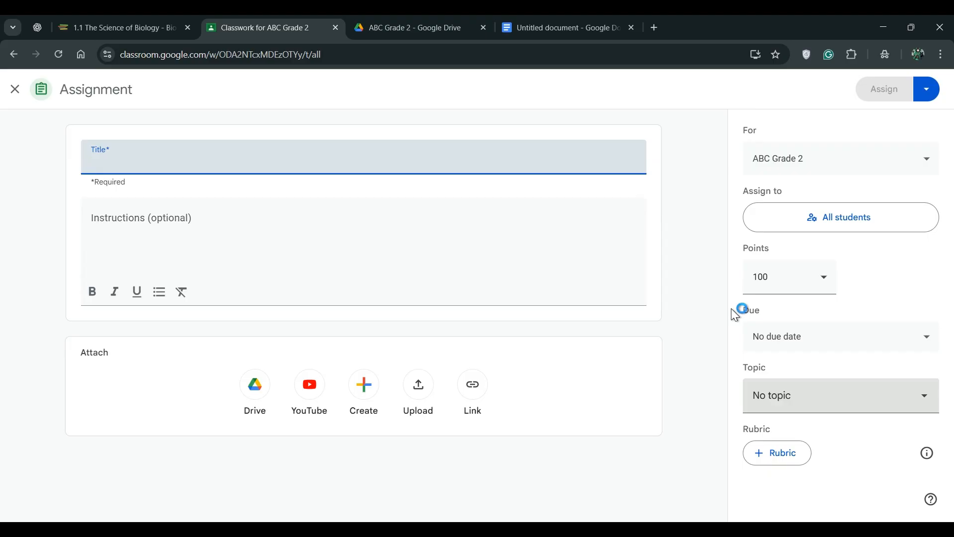
- Set the new assignment's points to 50
click(823, 276)
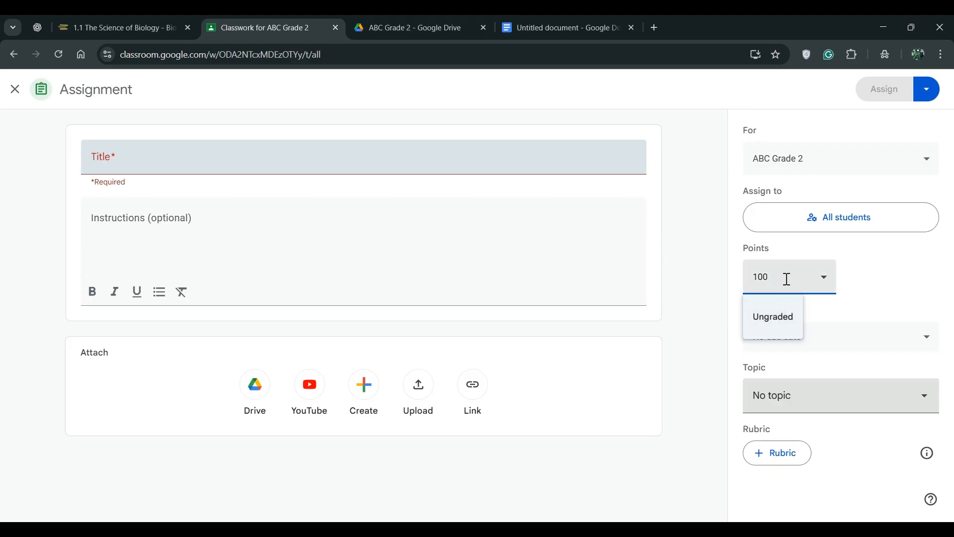
key(BackSpace)
key(BackSpace)
key(BackSpace)
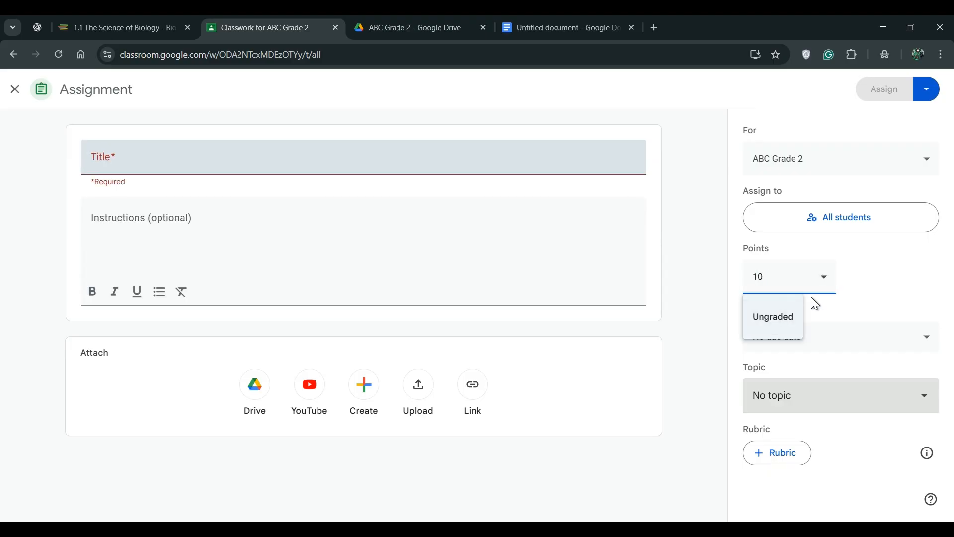
text(50)
click(811, 297)
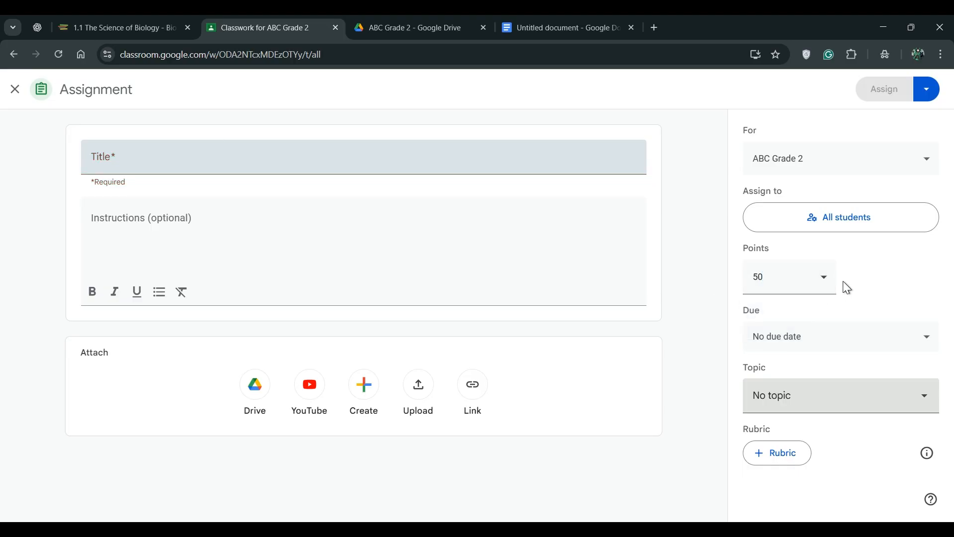
- Make the assignment ungraded and set it due on 09/20/2025 at 11:59 PM
click(823, 275)
click(789, 318)
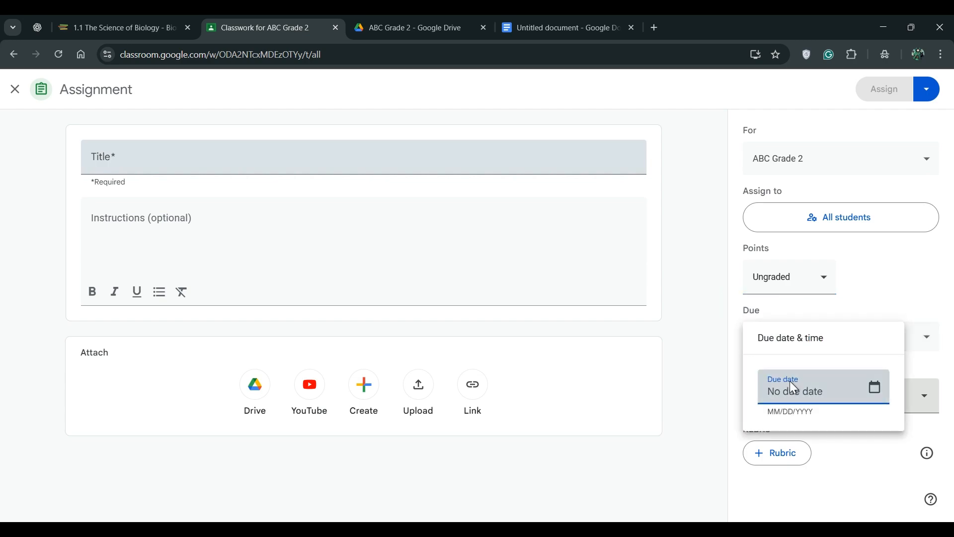
click(877, 399)
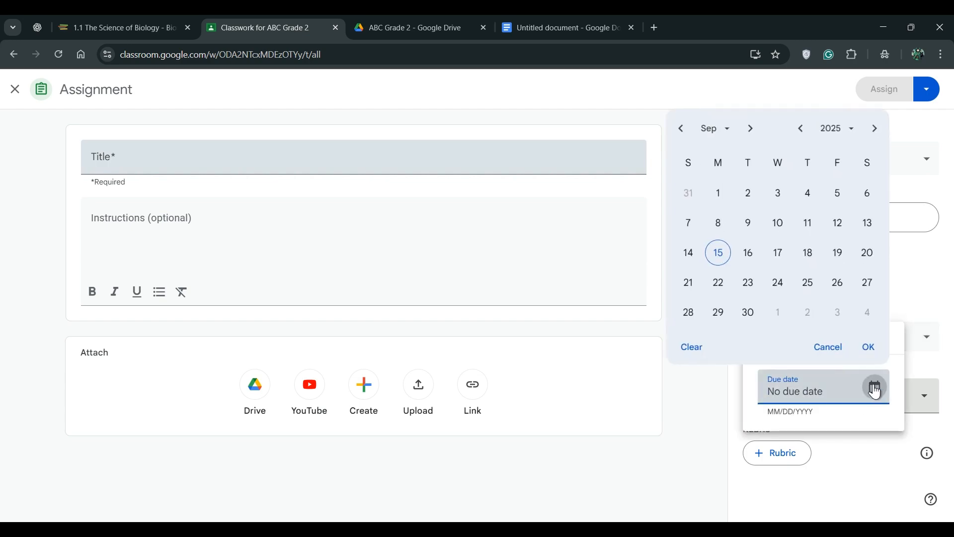
click(872, 254)
click(869, 348)
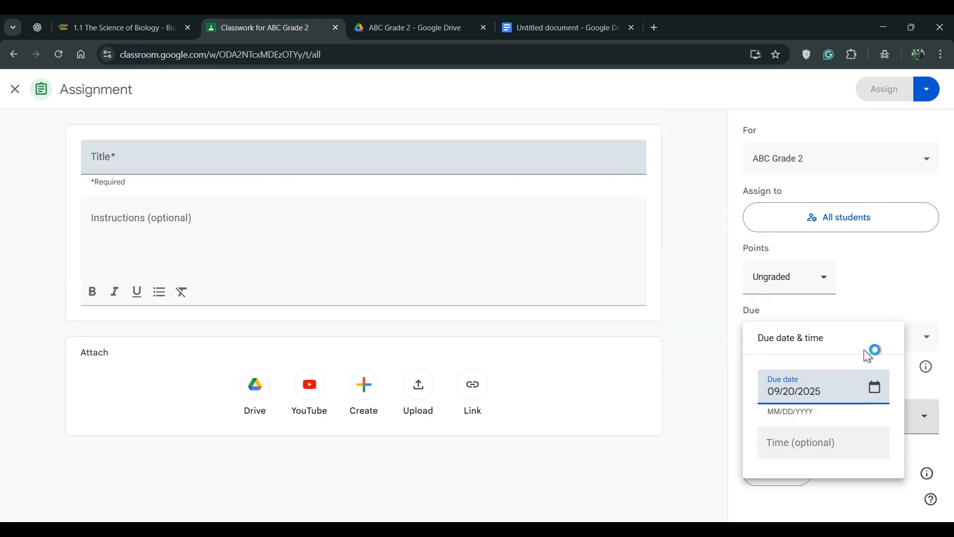
click(798, 444)
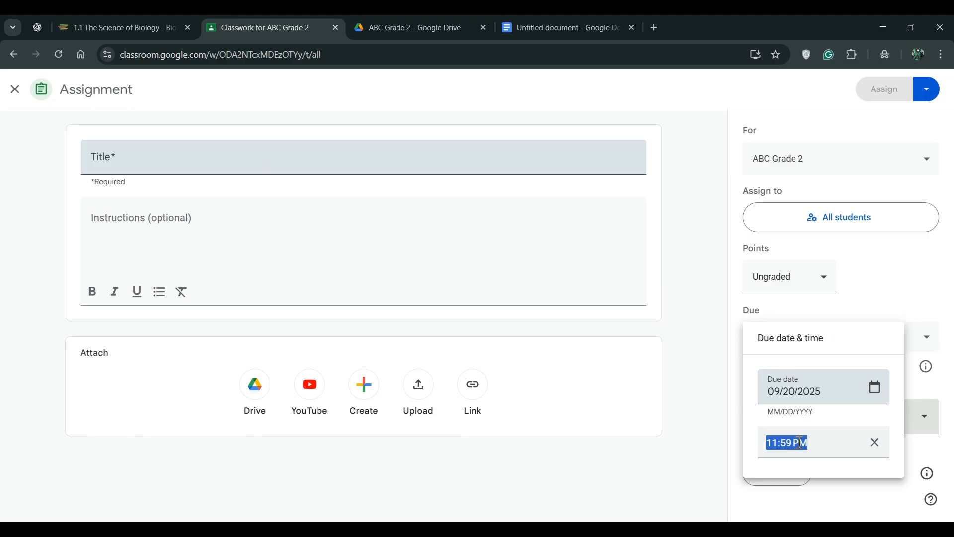
click(835, 443)
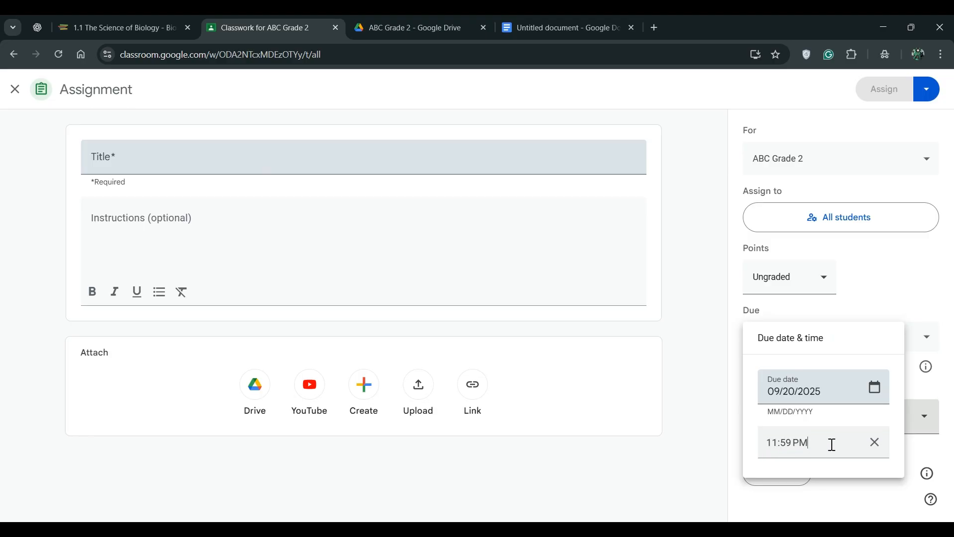
drag(833, 444, 761, 442)
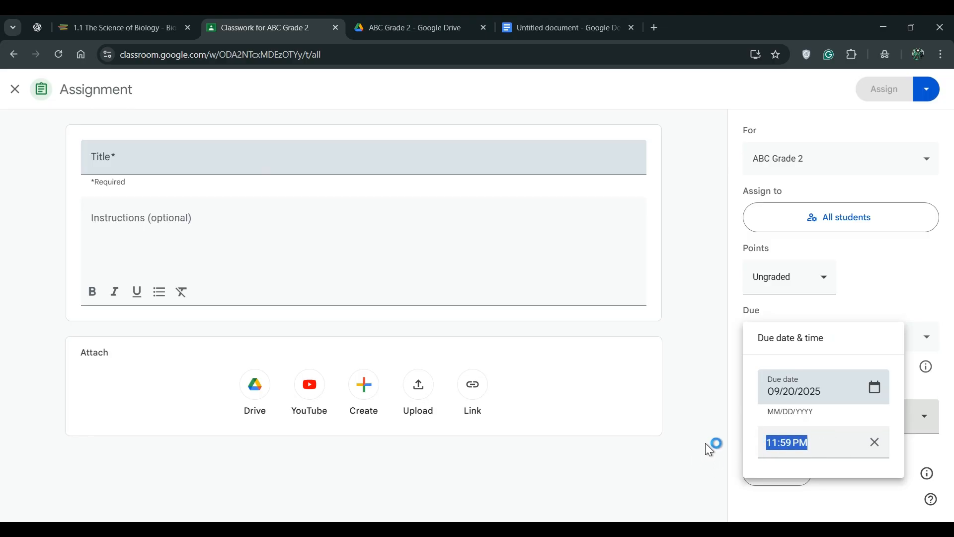
click(721, 439)
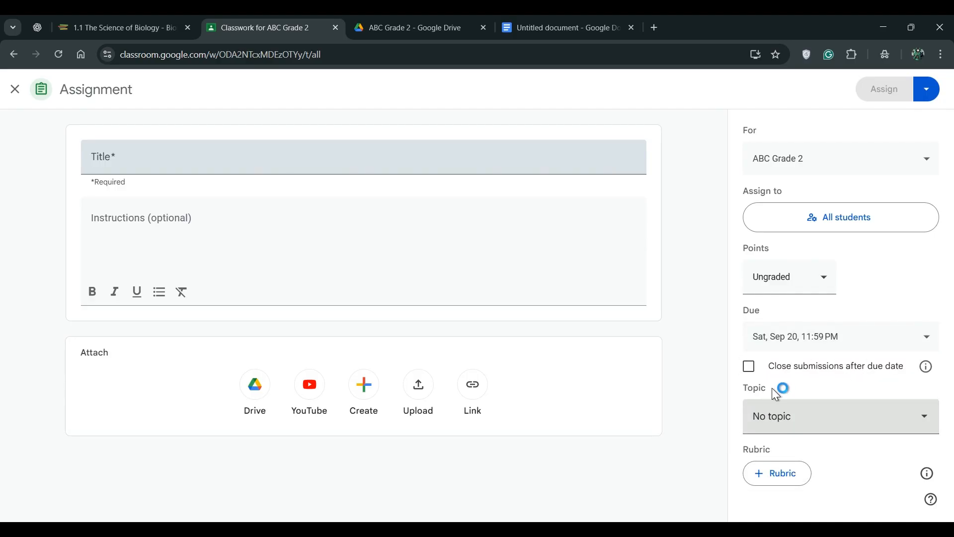
- File the assignment under the Decimal topic and title it "Decimals assignment"
mouse_move(926, 366)
click(808, 420)
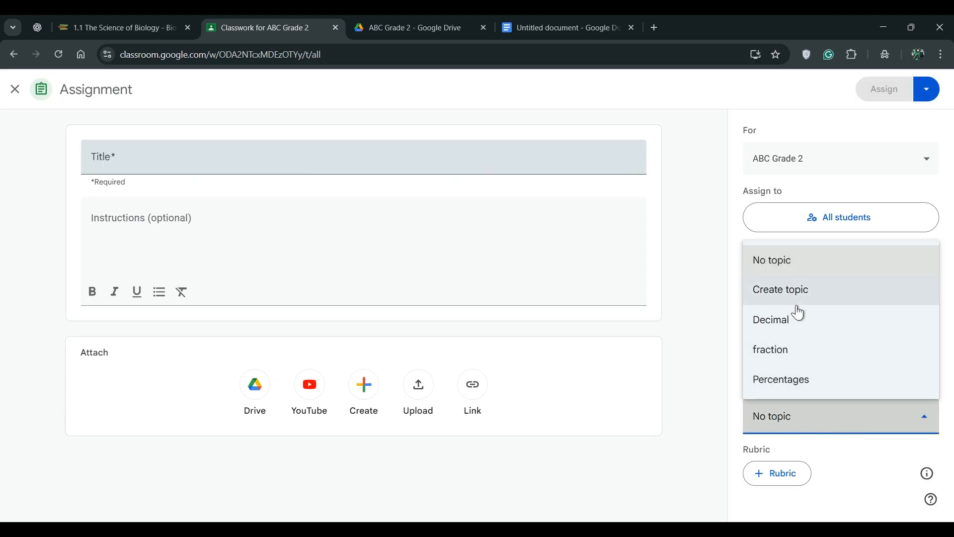
click(777, 331)
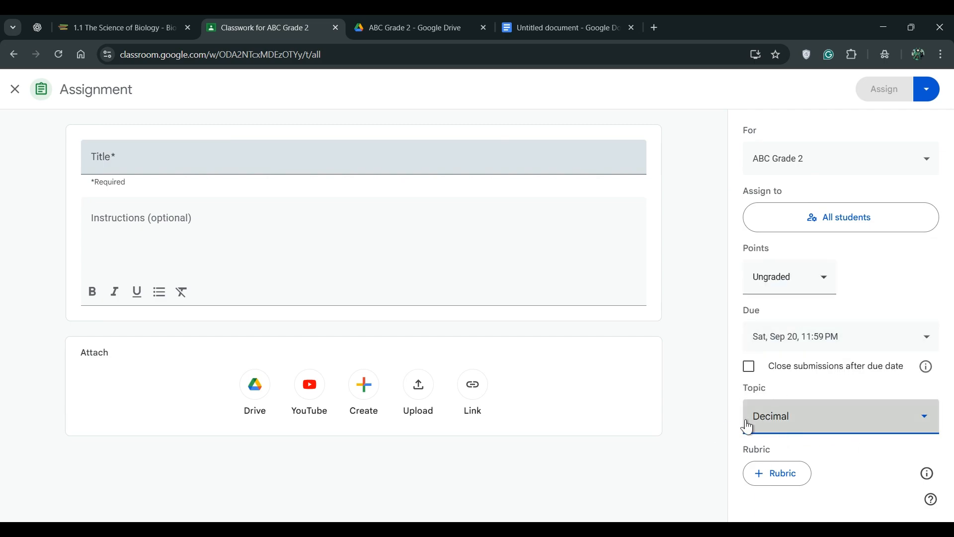
click(222, 162)
text(Decimals)
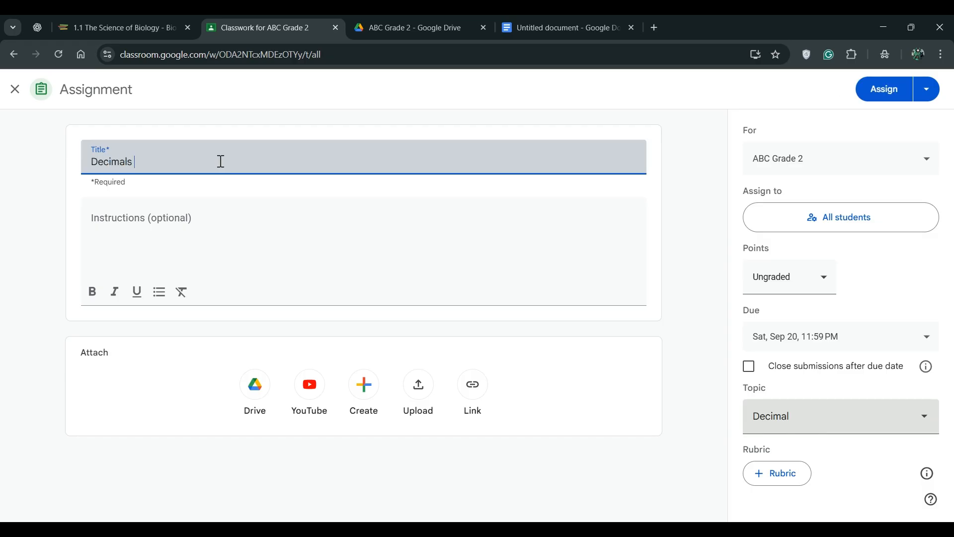
text( assignment)
click(192, 214)
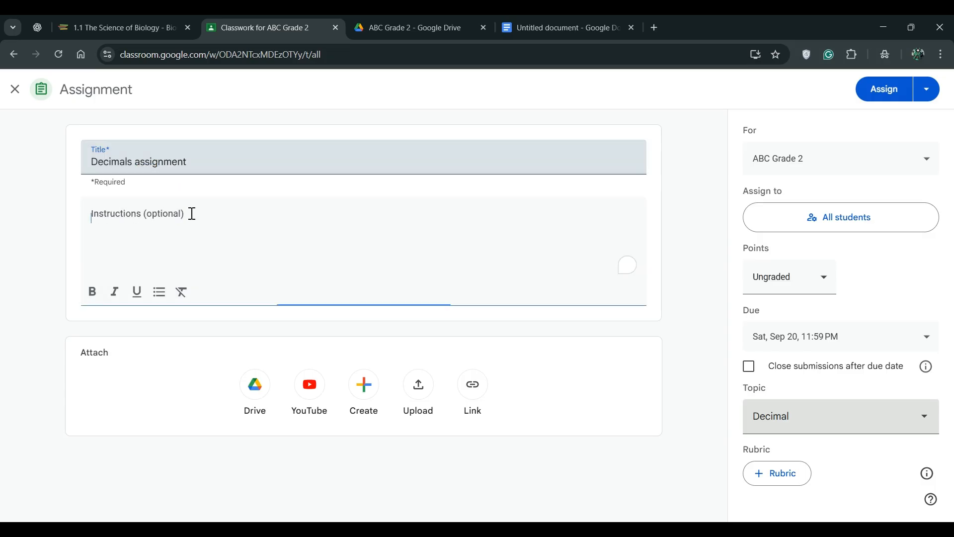
- Check which students the assignment goes to and assign it to ABC Grade 2
click(218, 156)
click(185, 229)
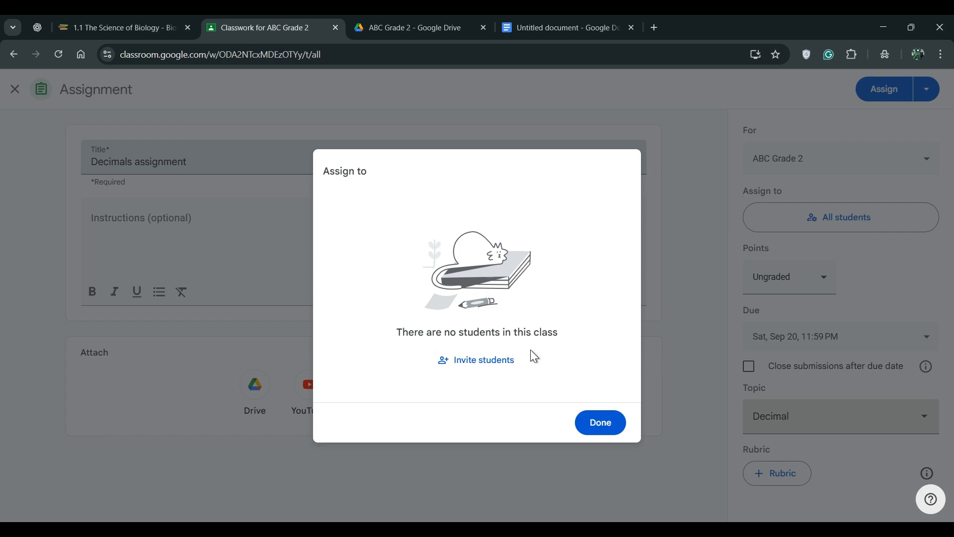
click(601, 424)
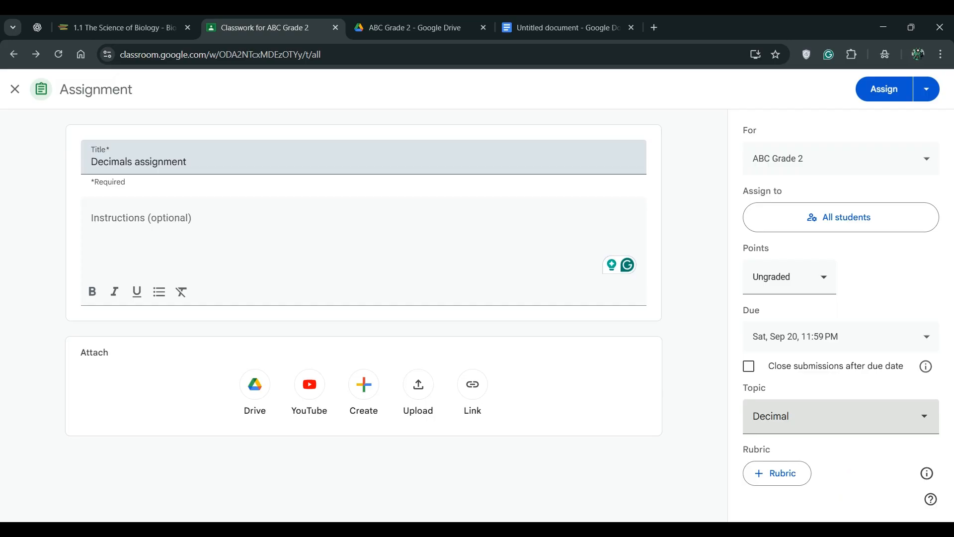
click(902, 94)
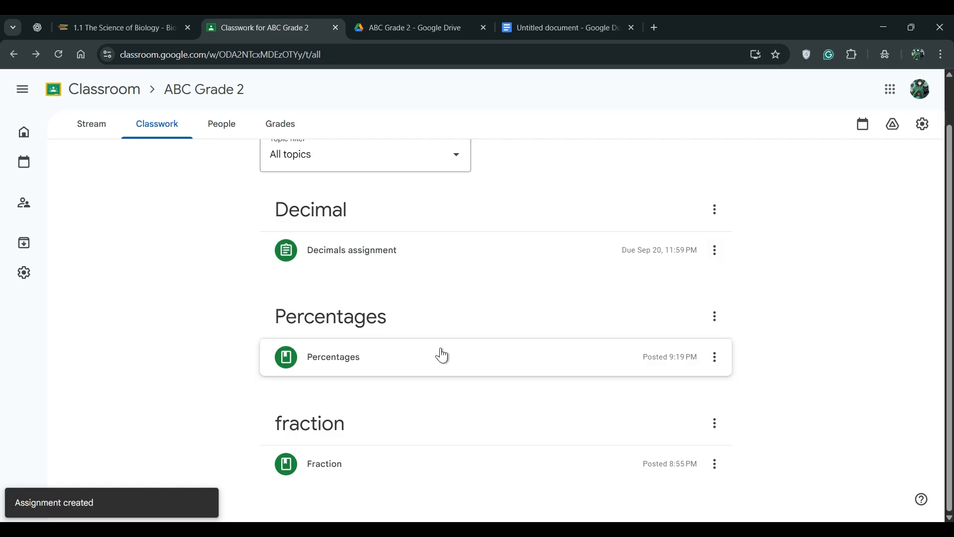
- Look over the ABC Grade 2 people list, the teacher and student invitation options, and the class gradebook
scroll(441, 351, up, 1)
click(224, 125)
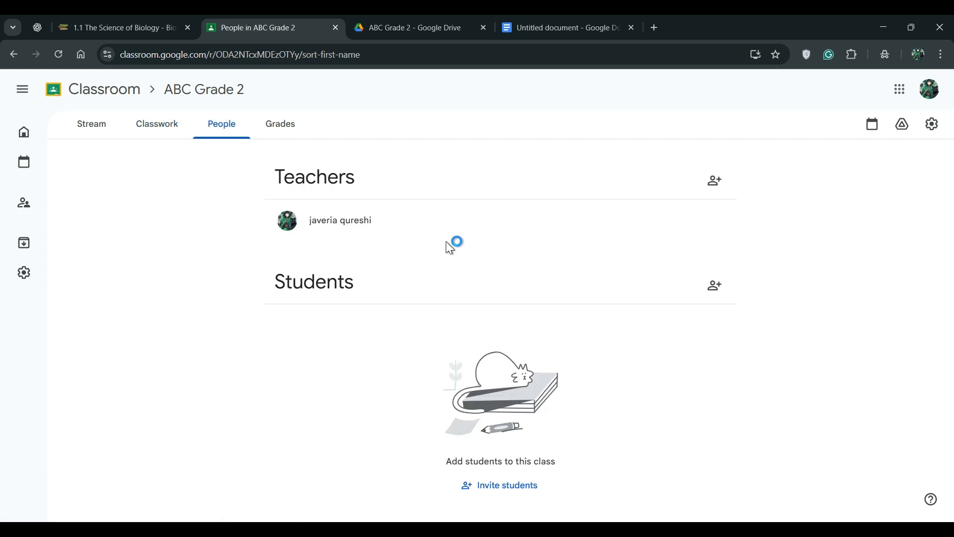
click(720, 182)
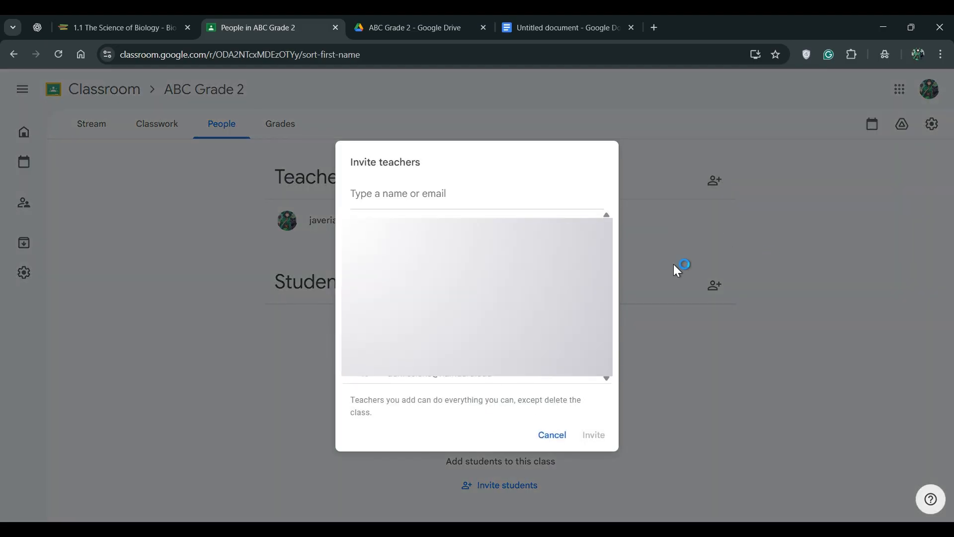
click(551, 437)
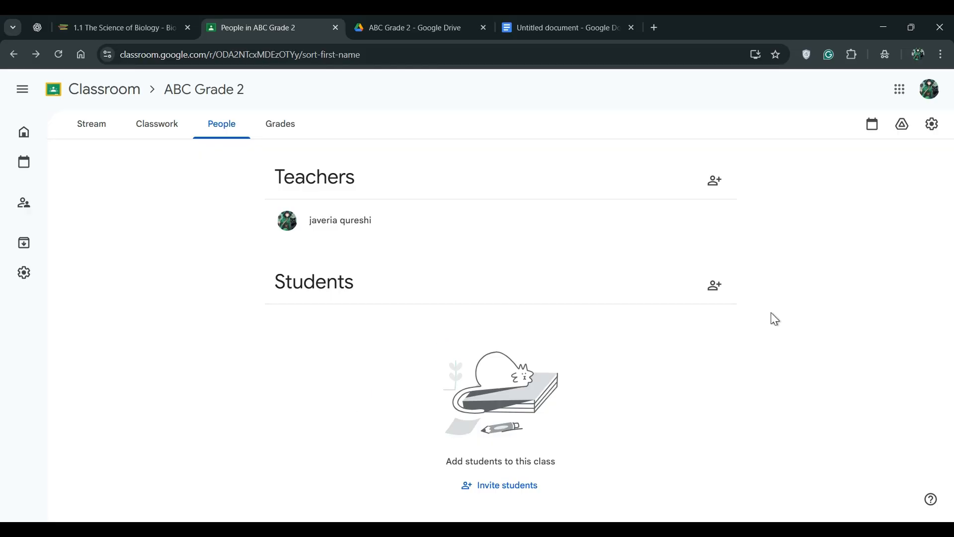
click(714, 298)
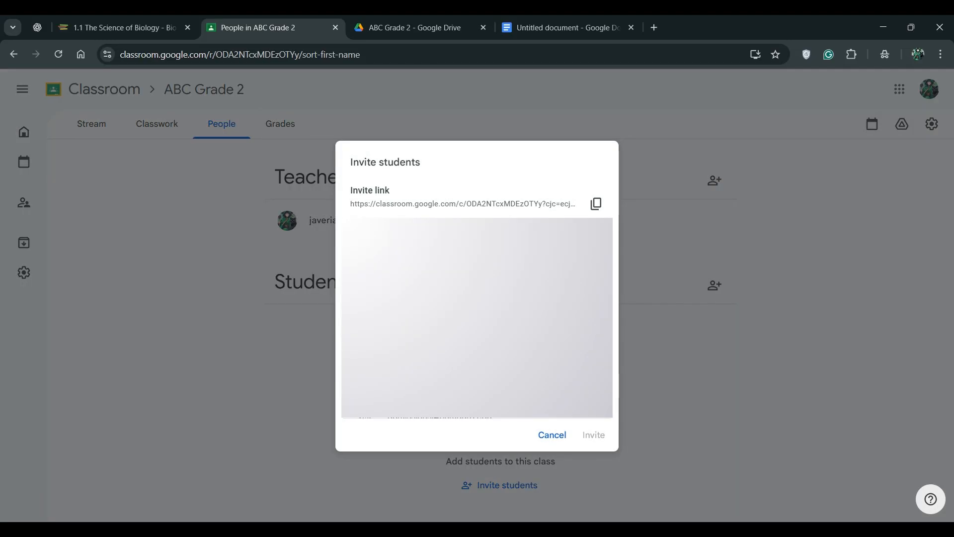
click(551, 436)
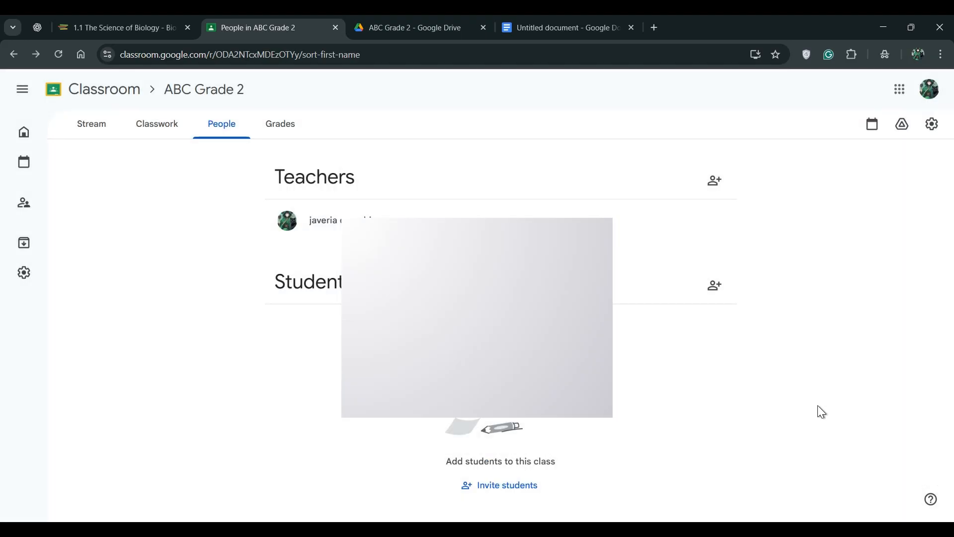
click(277, 125)
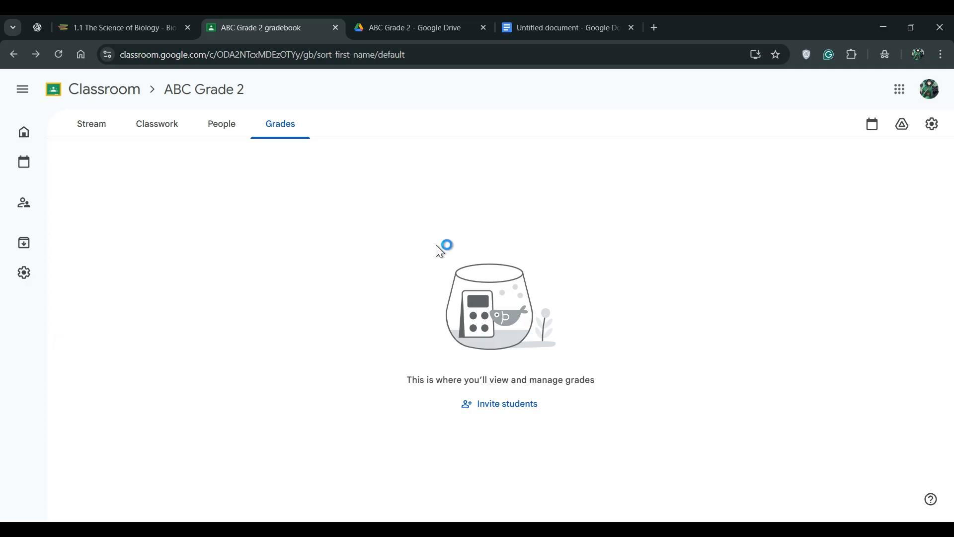
- Return to the class overview, open the student class for Mathematics and Science, and look through its Stream, class code and upcoming work
click(102, 94)
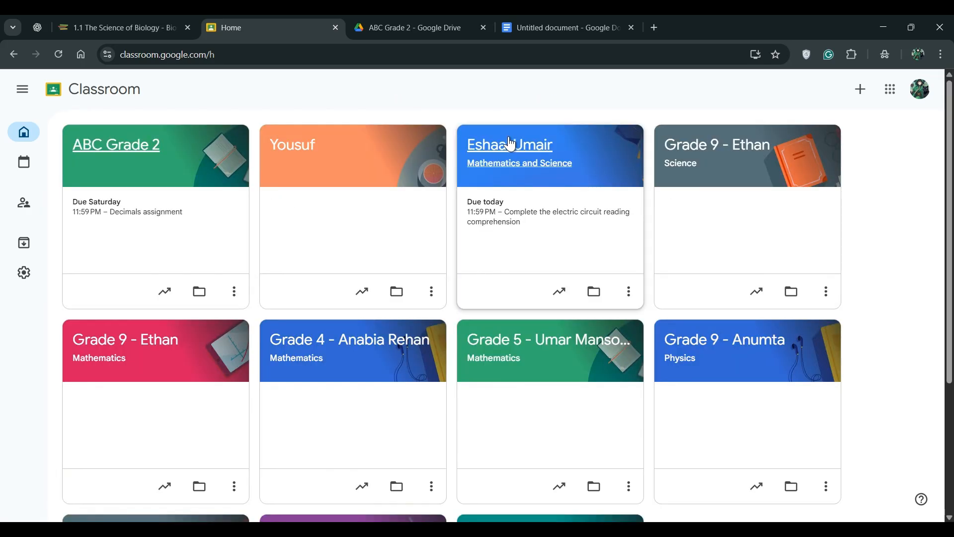
click(511, 144)
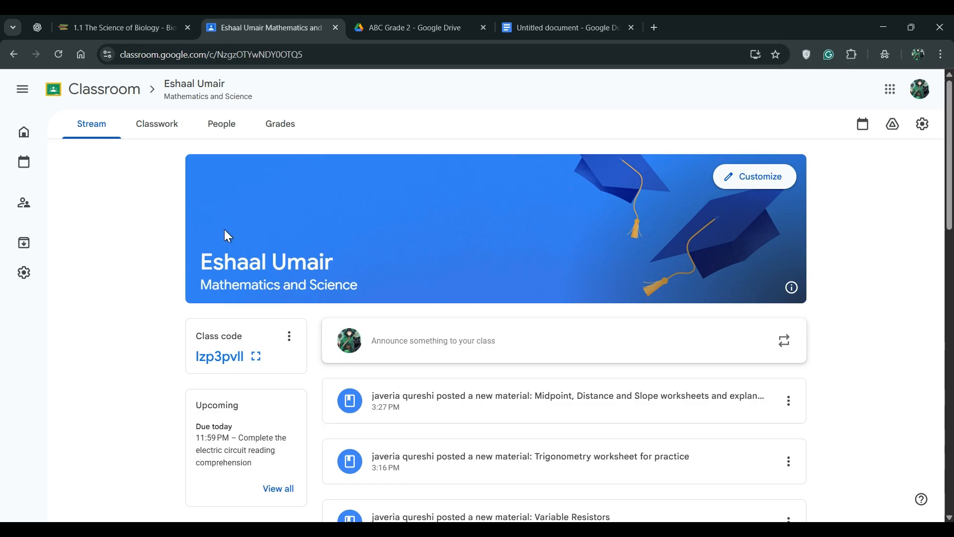
scroll(520, 268, down, 20)
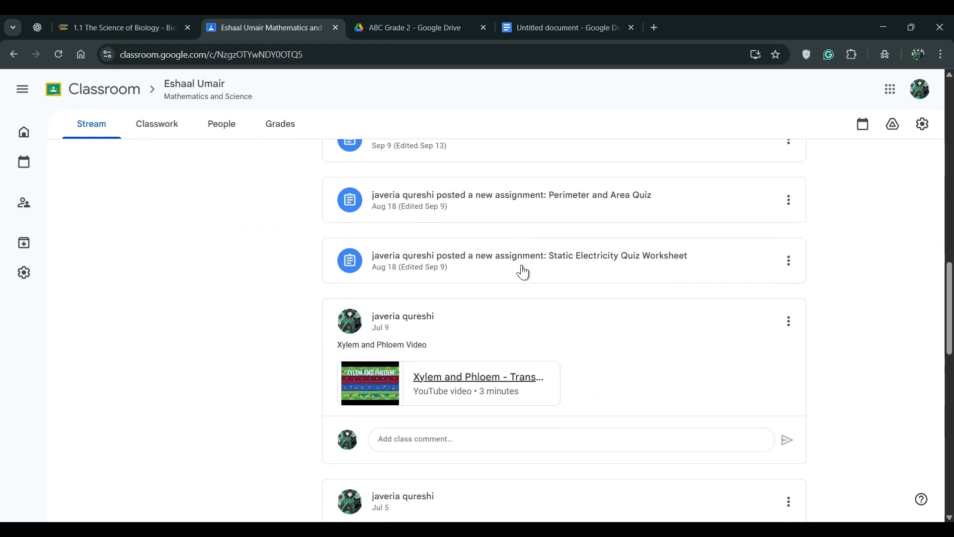
scroll(521, 267, up, 20)
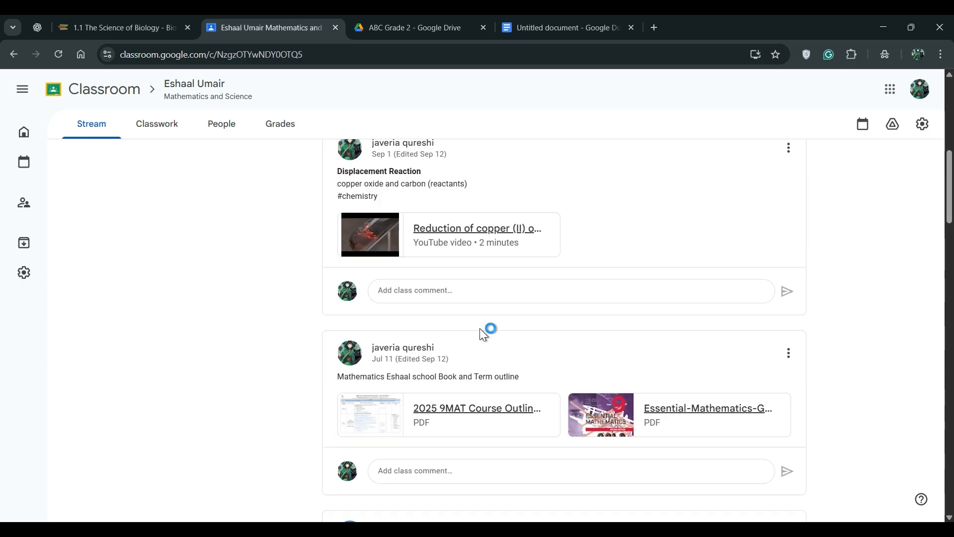
scroll(486, 319, up, 1)
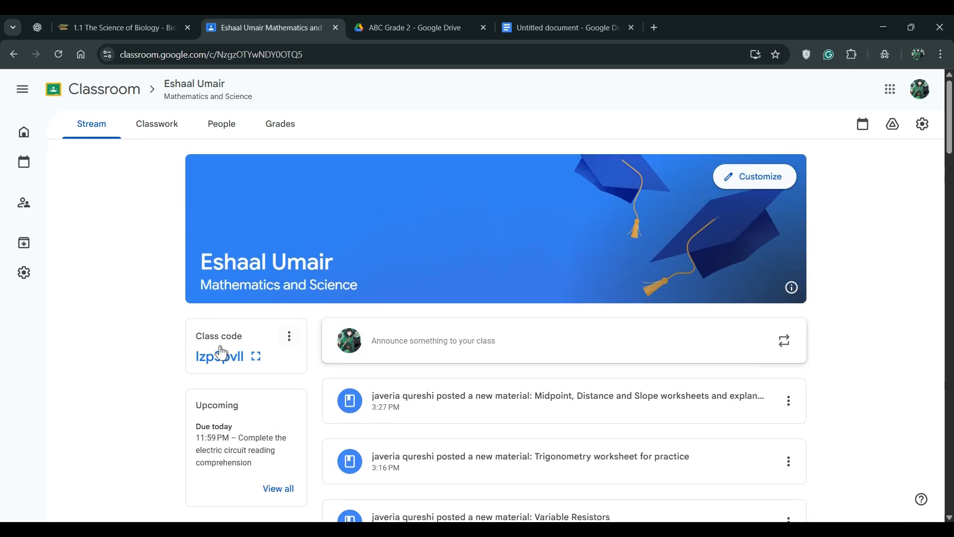
scroll(254, 270, down, 2)
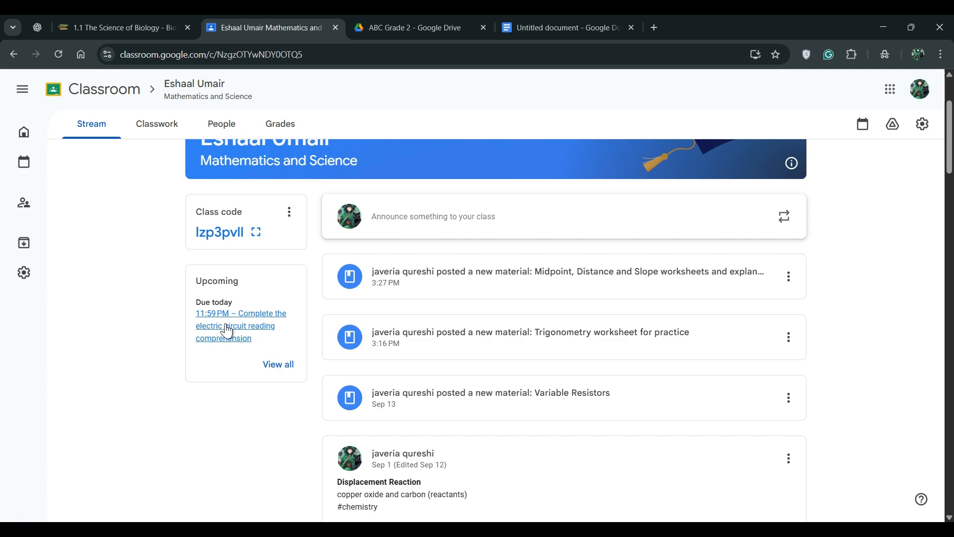
scroll(185, 188, up, 3)
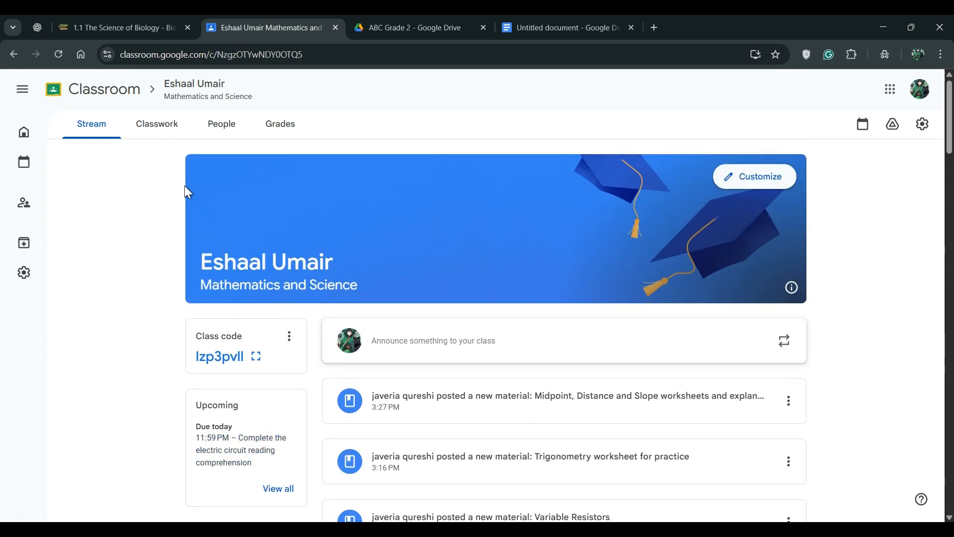
- Browse the math and science topics in this class's Classwork and view its teachers and students
click(148, 127)
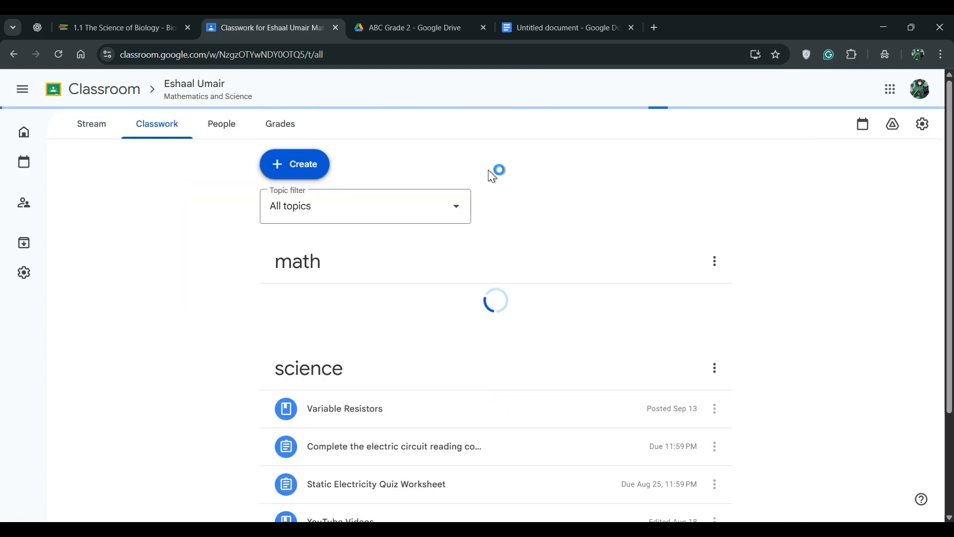
scroll(516, 285, down, 6)
scroll(515, 283, up, 6)
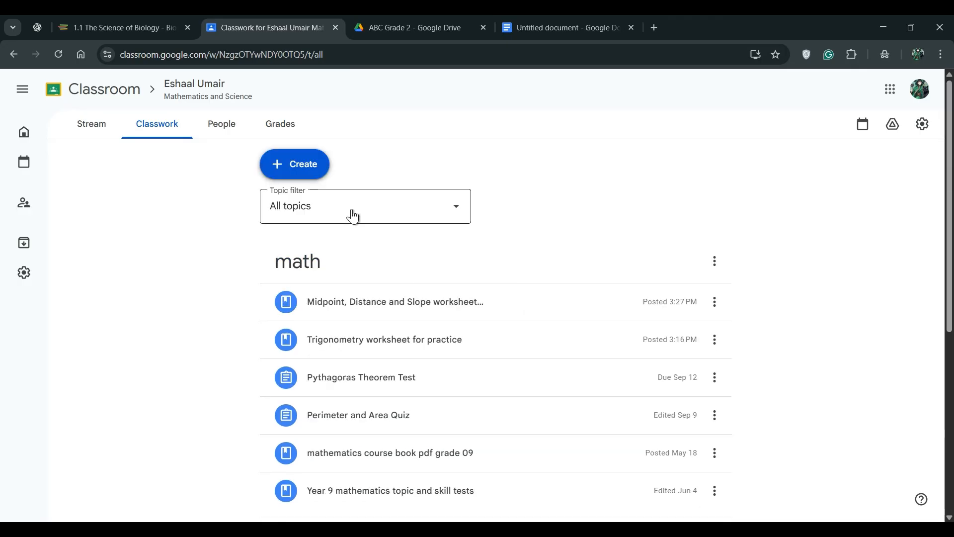
scroll(353, 213, down, 3)
scroll(490, 279, down, 4)
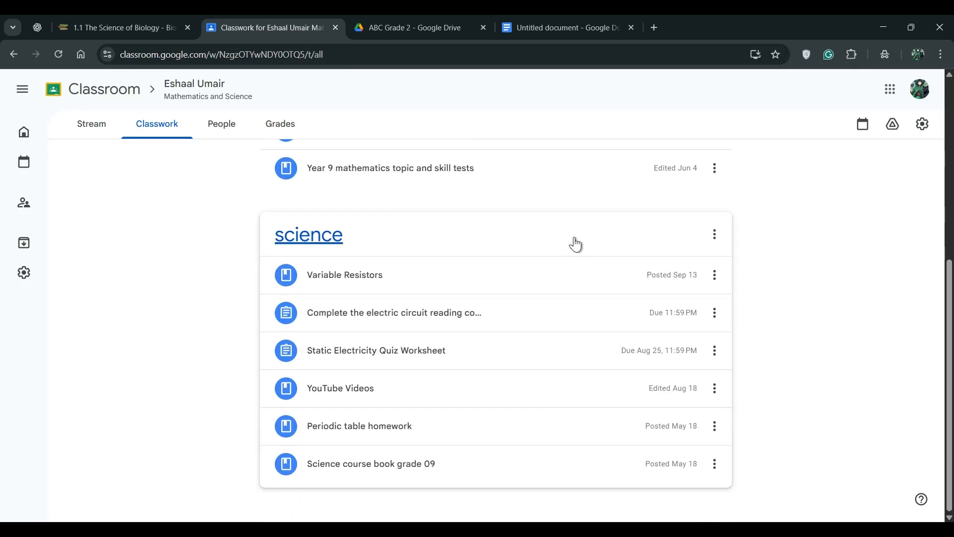
scroll(575, 239, up, 6)
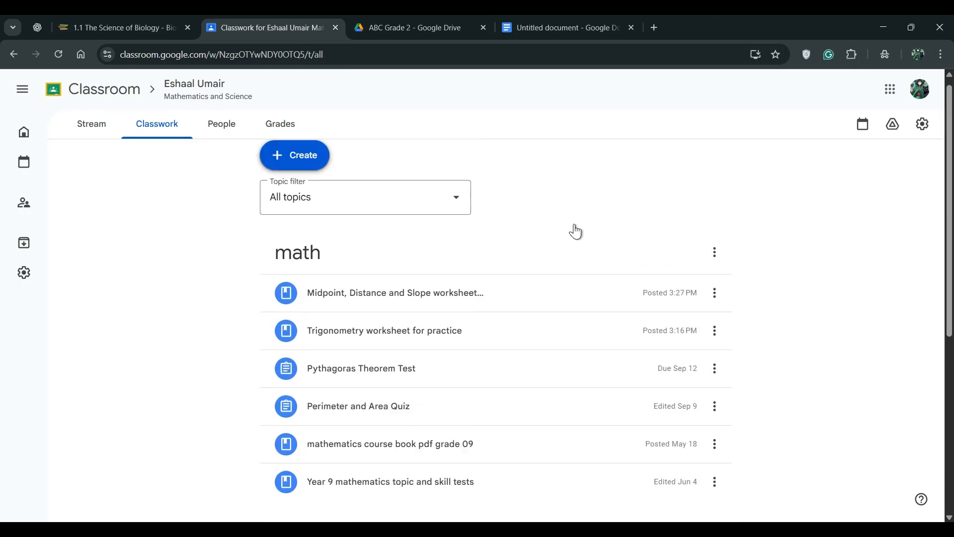
click(222, 133)
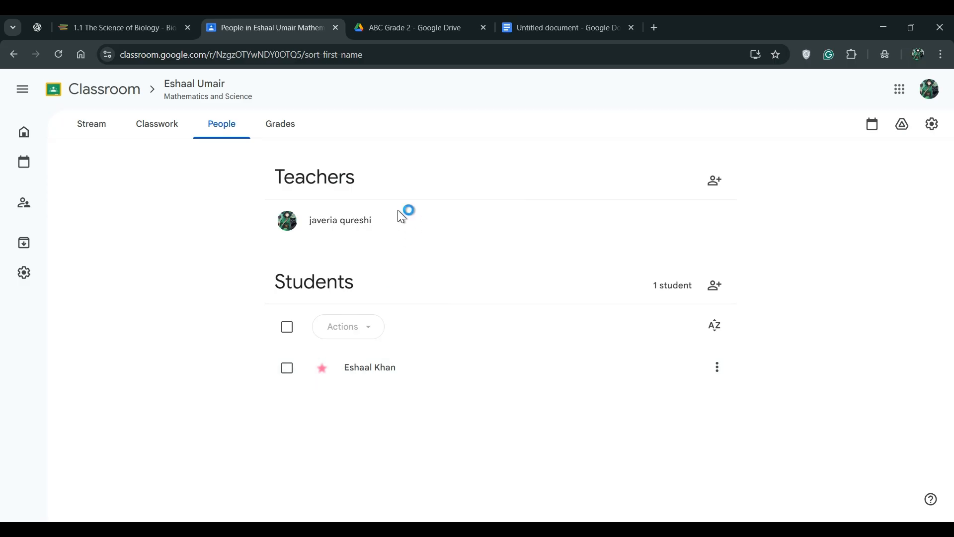
- Open the Mathematics and Science class gradebook and check where the student's Pythagoras Theorem Test grade is entered
click(282, 126)
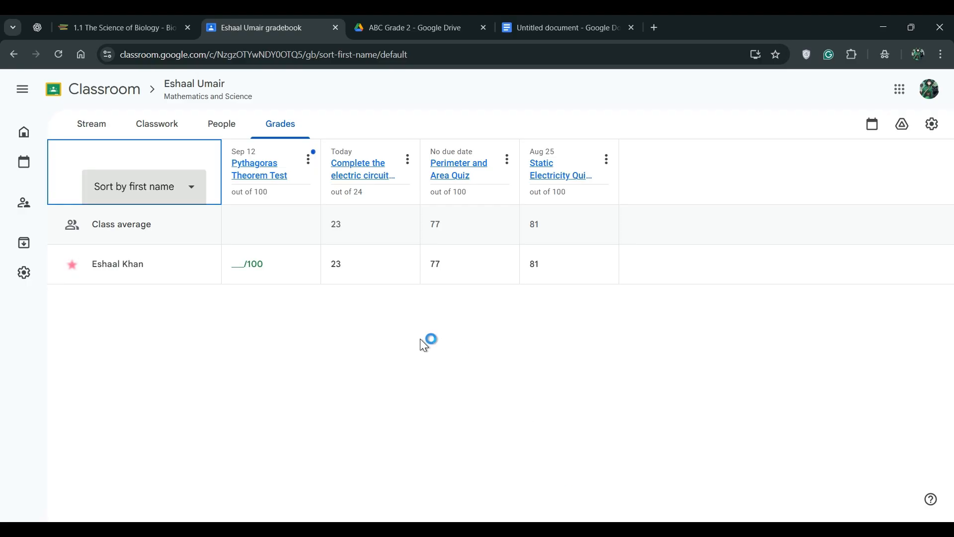
click(243, 264)
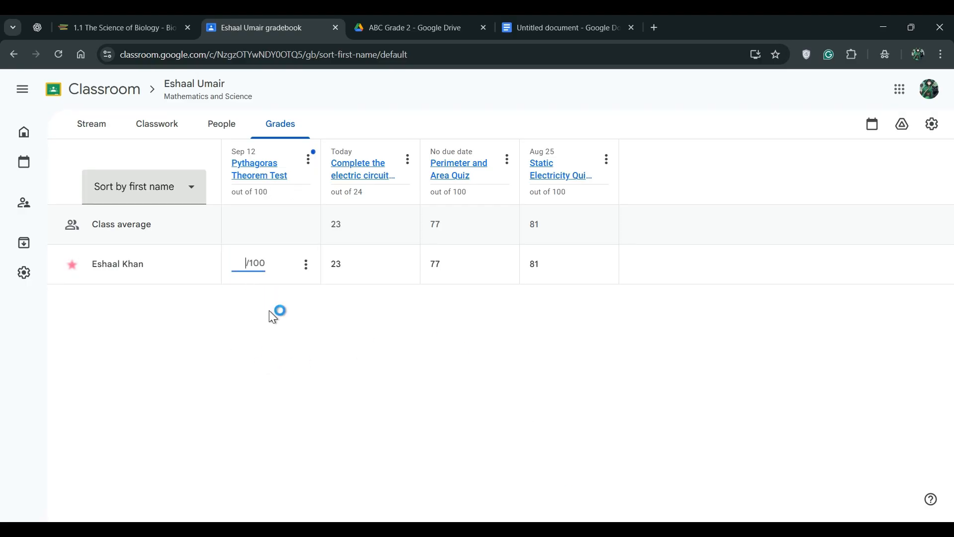
click(298, 304)
- Examine the Grade all settings for the electric circuit assignment and cancel without entering grades
click(408, 159)
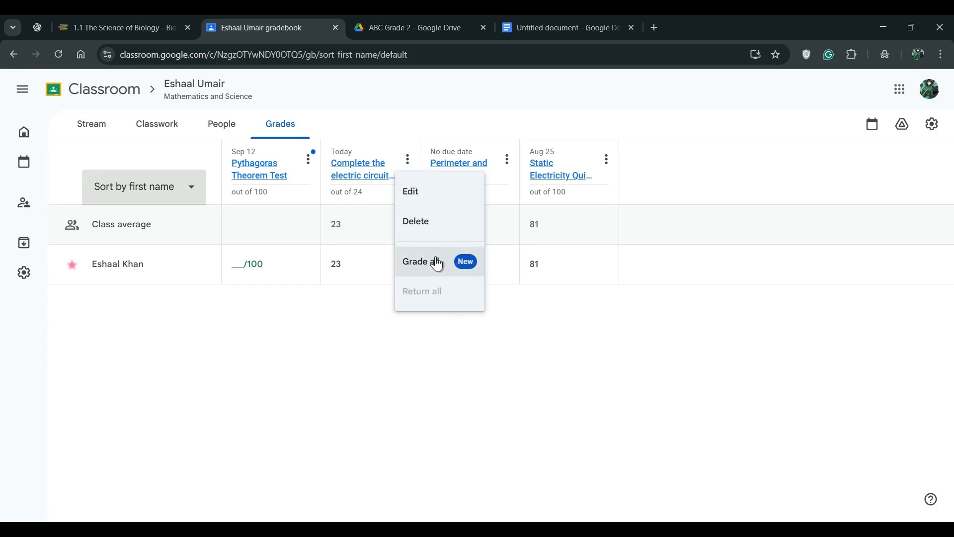
click(451, 269)
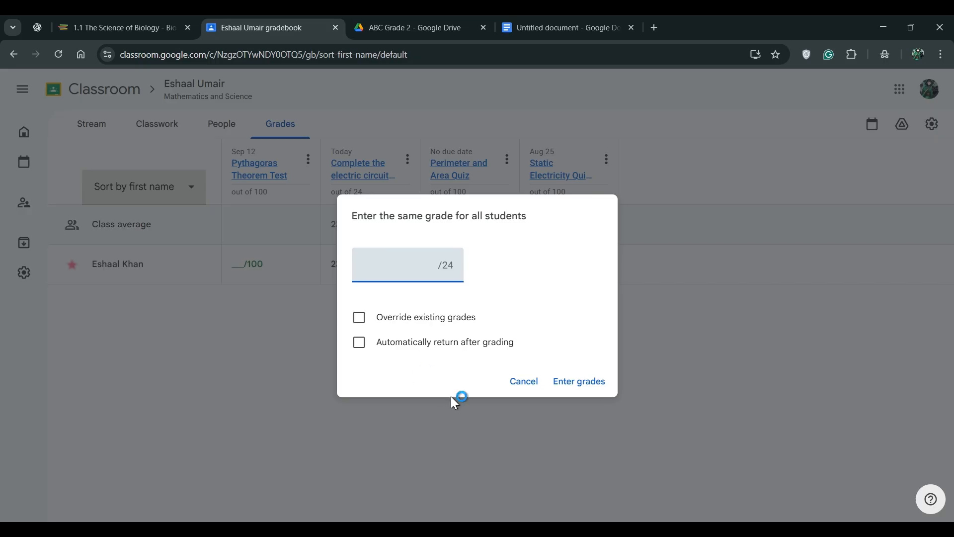
double_click(458, 266)
click(529, 377)
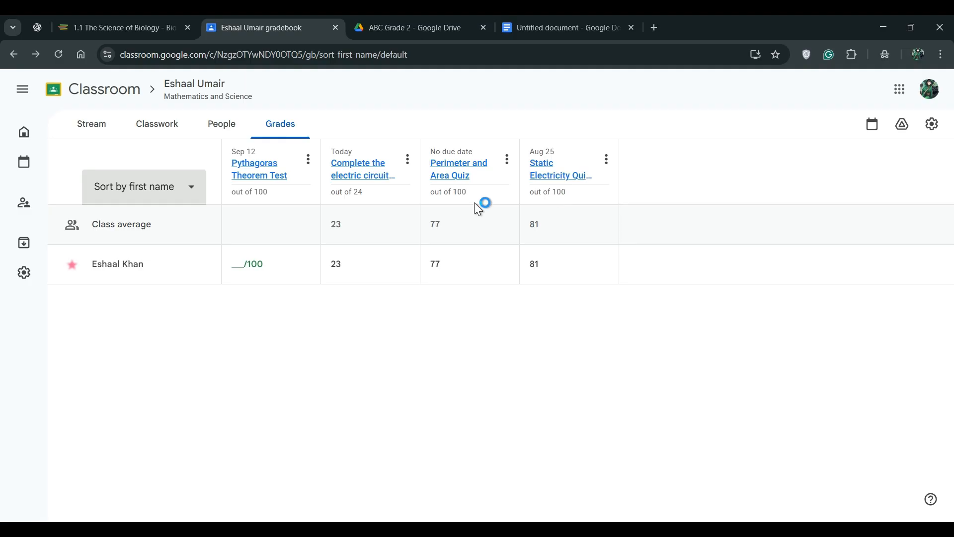
- Check the Perimeter and Area Quiz column's edit, delete and grading options and the gradebook's student sorting choices
click(506, 160)
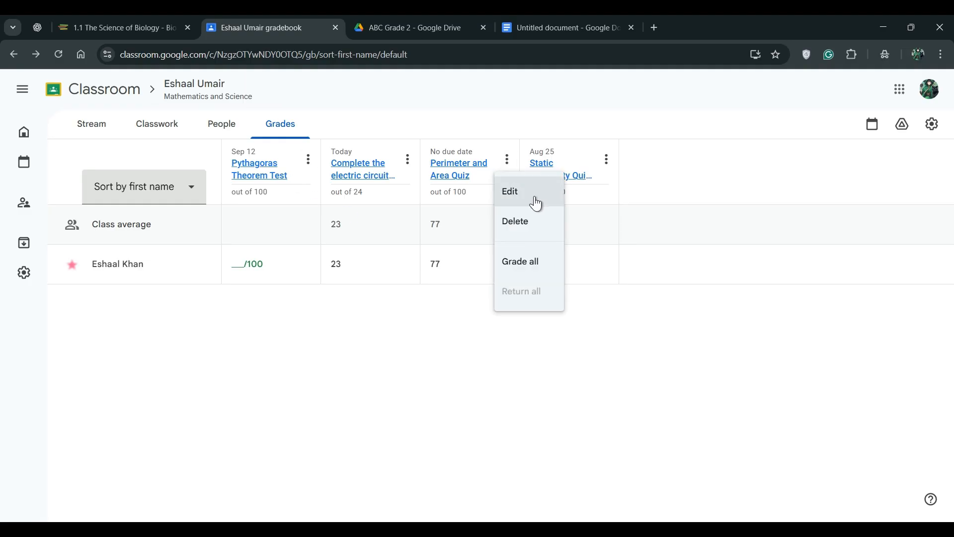
click(326, 350)
click(185, 199)
click(172, 227)
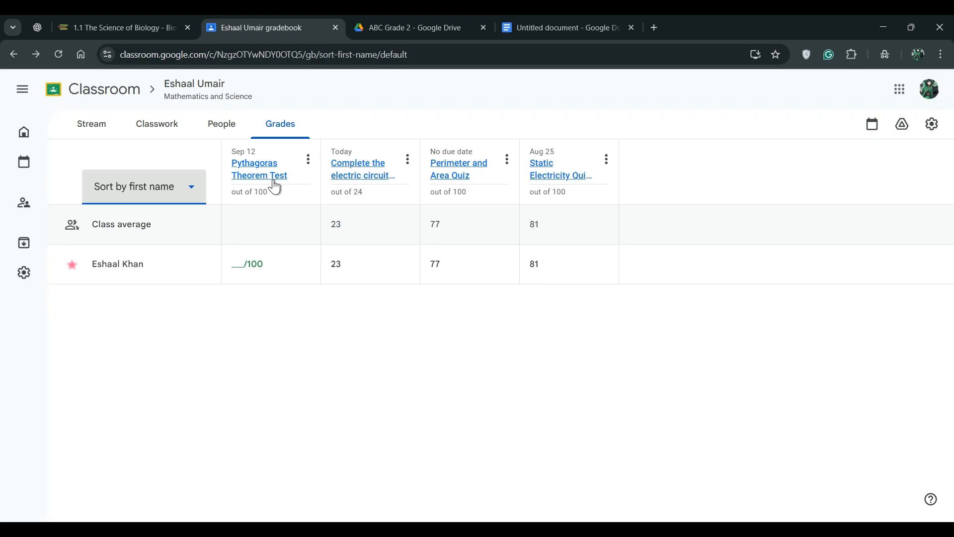
- Review the graded student work for the Perimeter and Area Quiz and its submissions folder in Google Drive, returning to Classroom
click(455, 170)
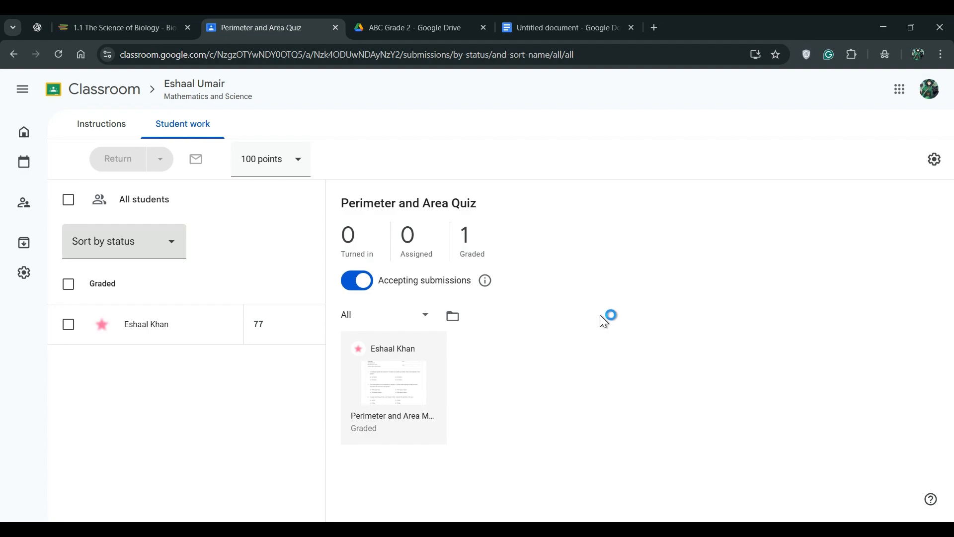
click(467, 240)
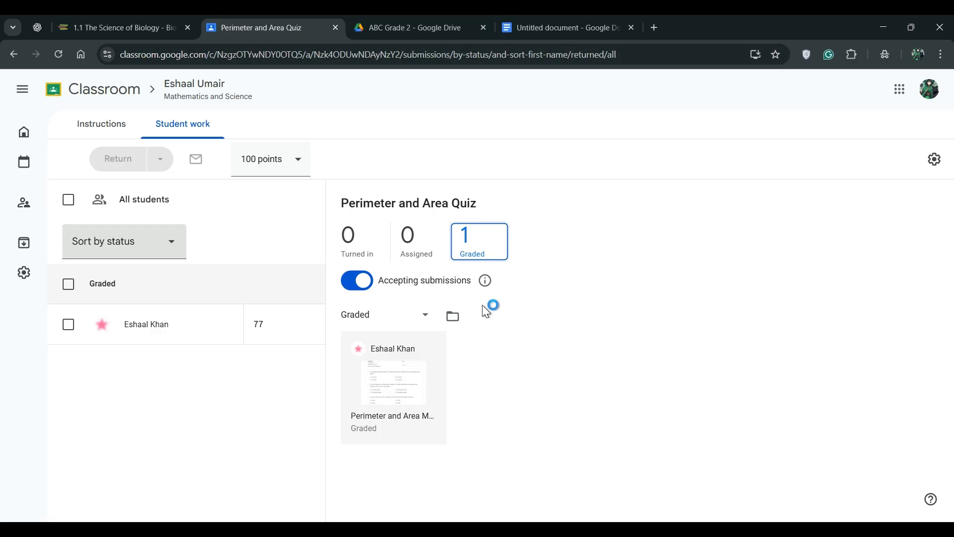
click(452, 321)
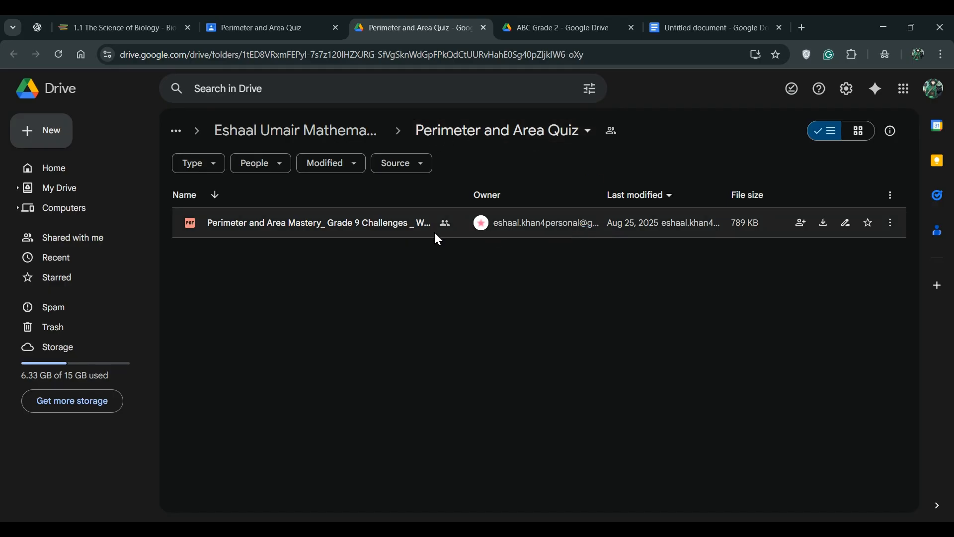
click(267, 28)
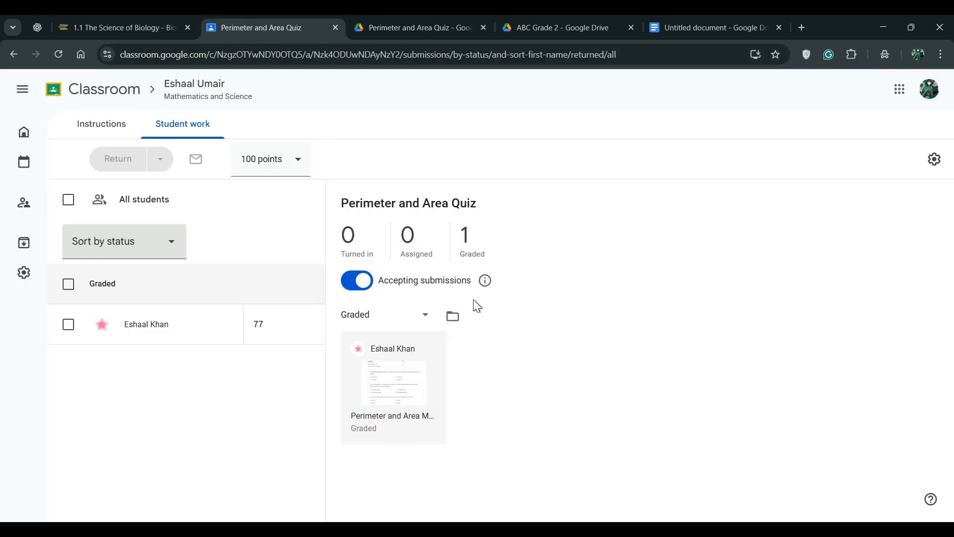
- Look over the student's graded quiz submission with its return, excuse and missing options, and view the quiz instructions
click(262, 327)
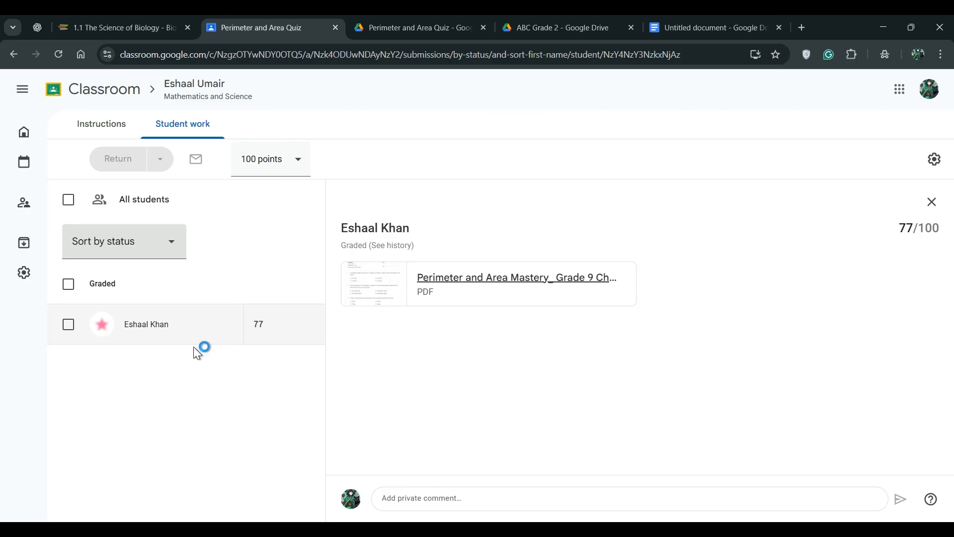
click(311, 324)
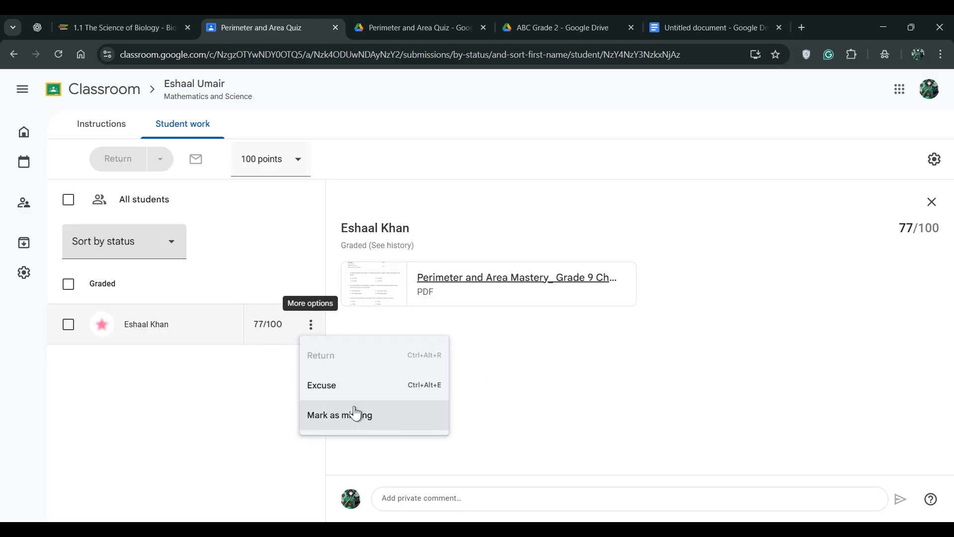
click(533, 390)
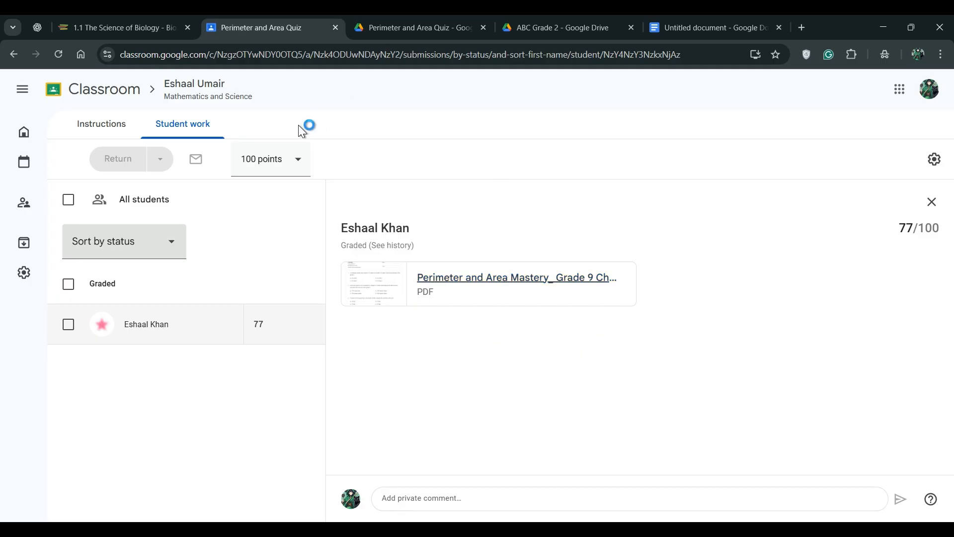
click(112, 125)
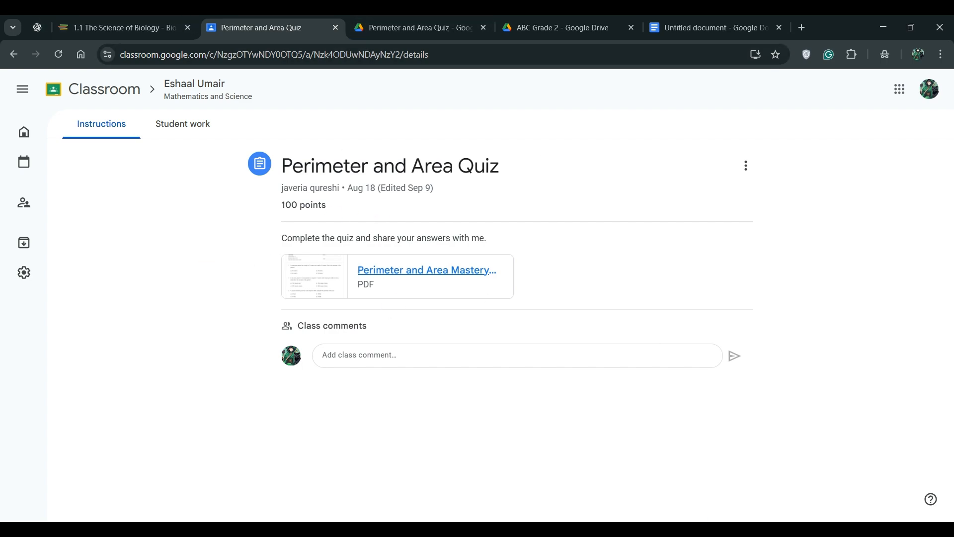
click(899, 90)
click(898, 92)
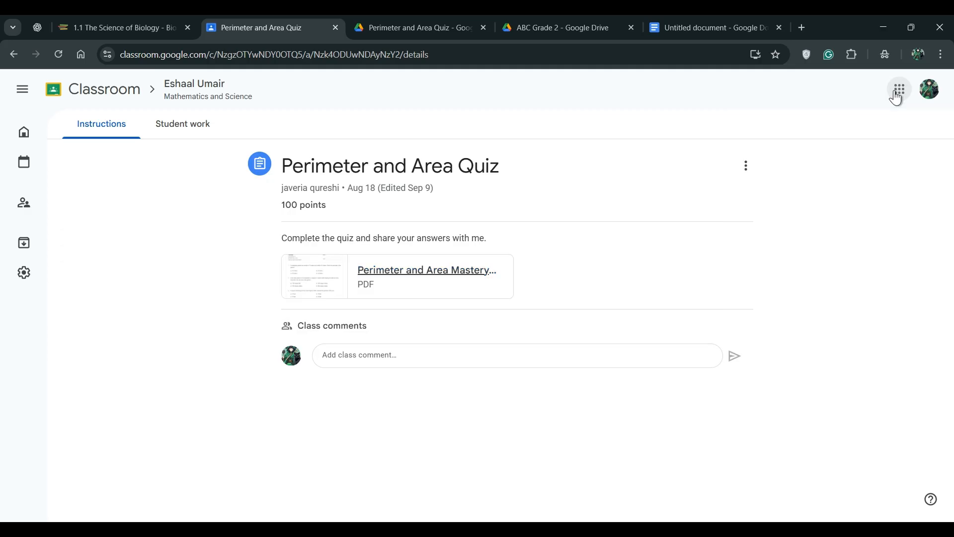